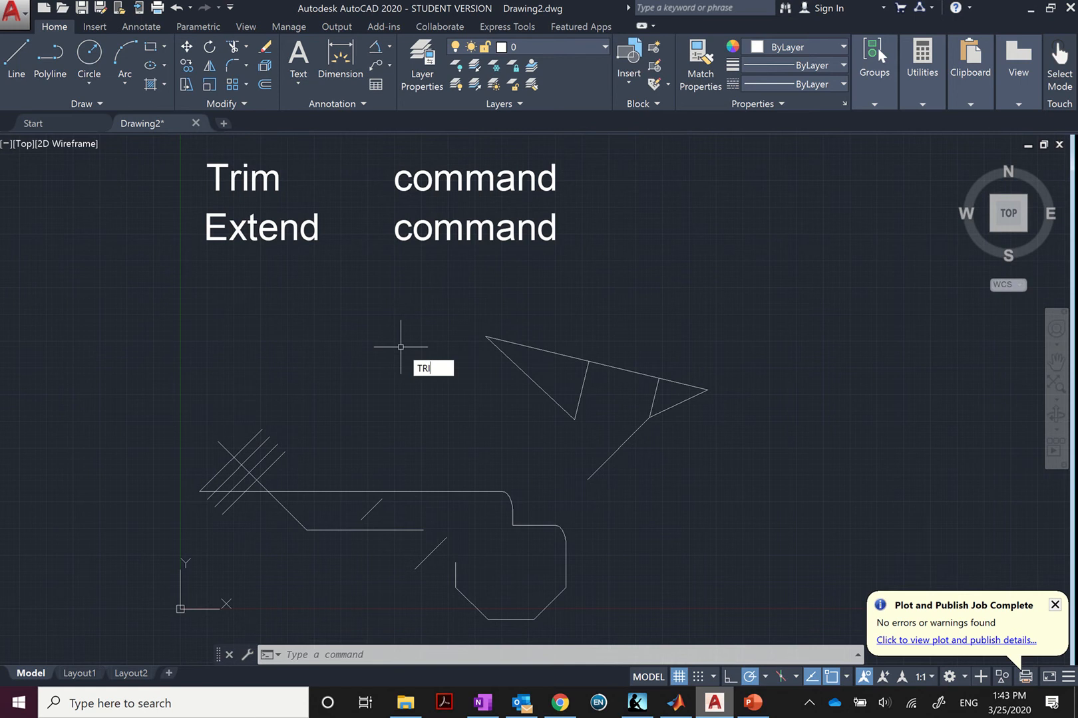
# Step: Trim the overhanging upper ends of the long diagonal and the outermost parallel line so they meet at a corner
pyautogui.press('Return')
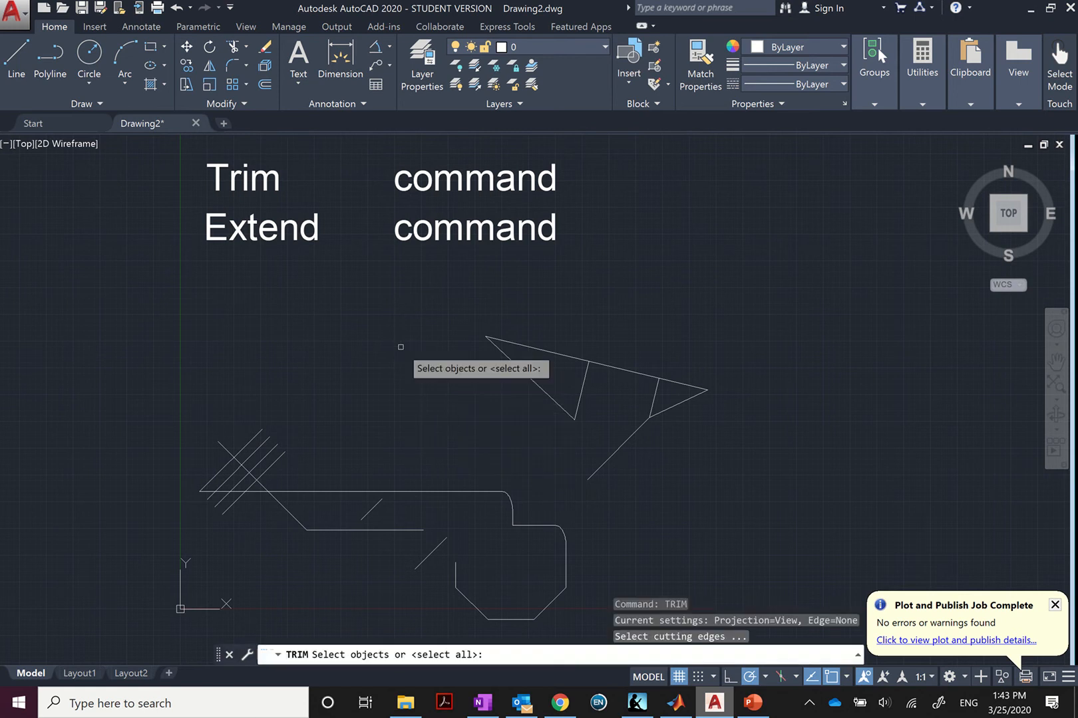
pyautogui.click(226, 451)
pyautogui.scroll(2, 231, 453)
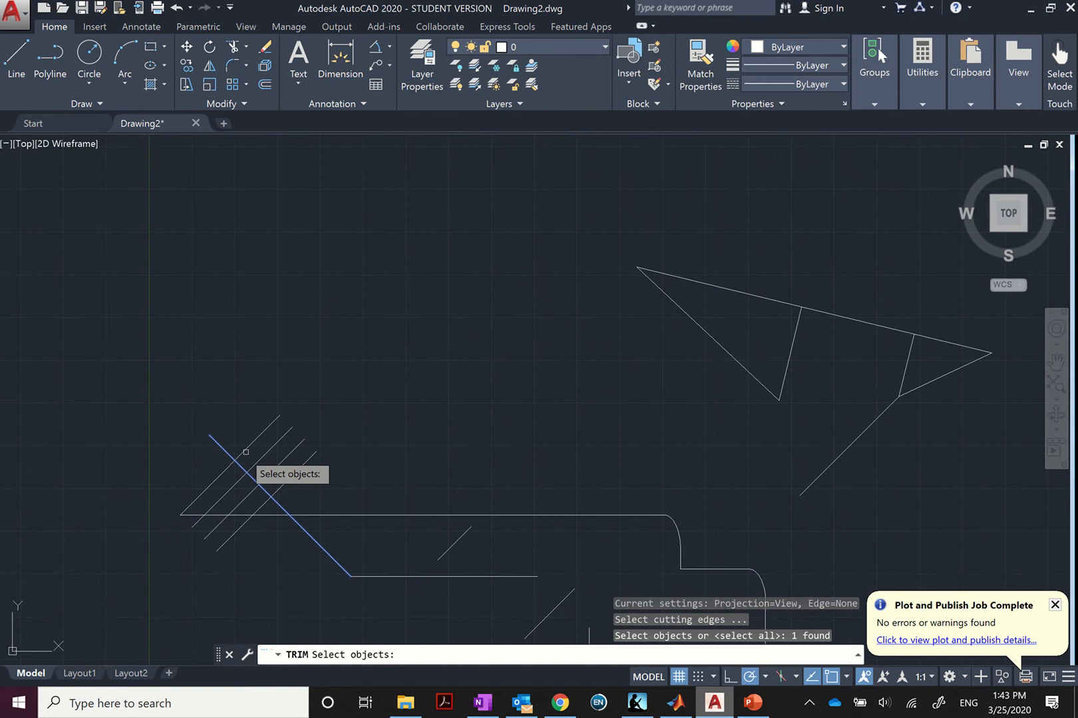
pyautogui.click(250, 445)
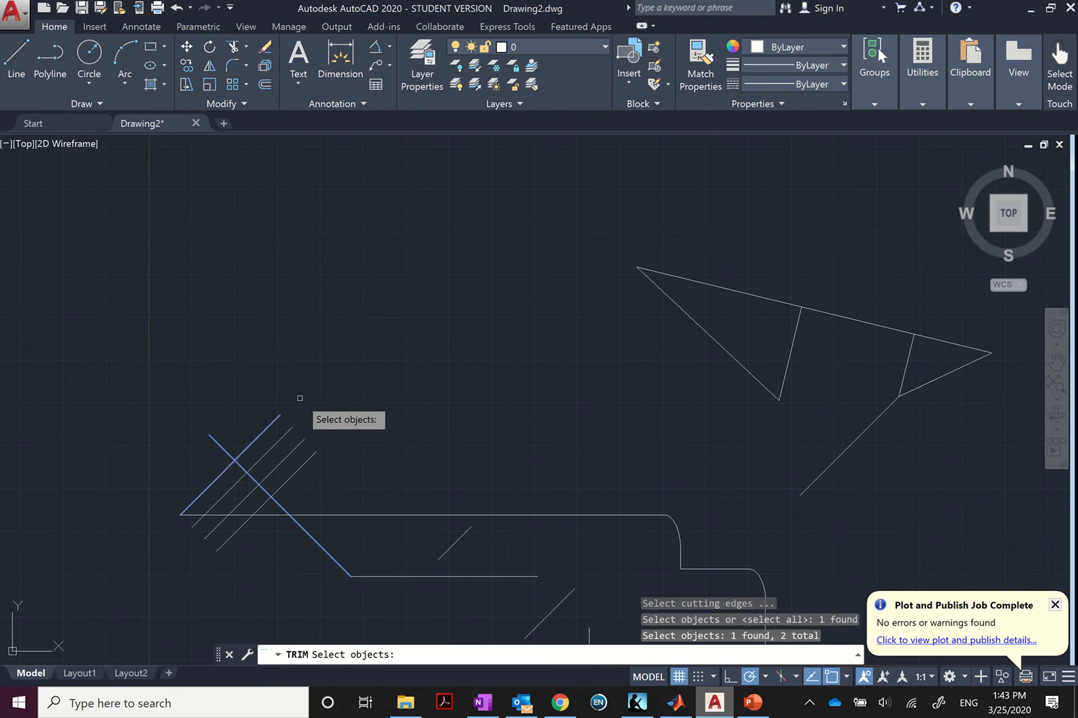
pyautogui.press('Return')
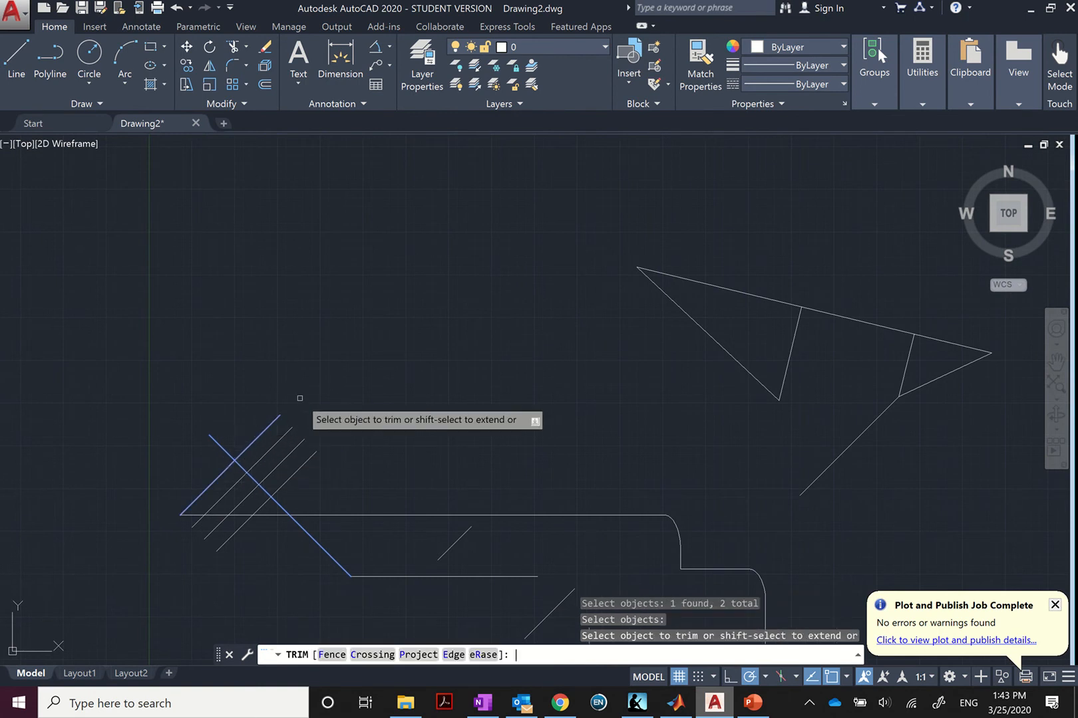
pyautogui.click(254, 439)
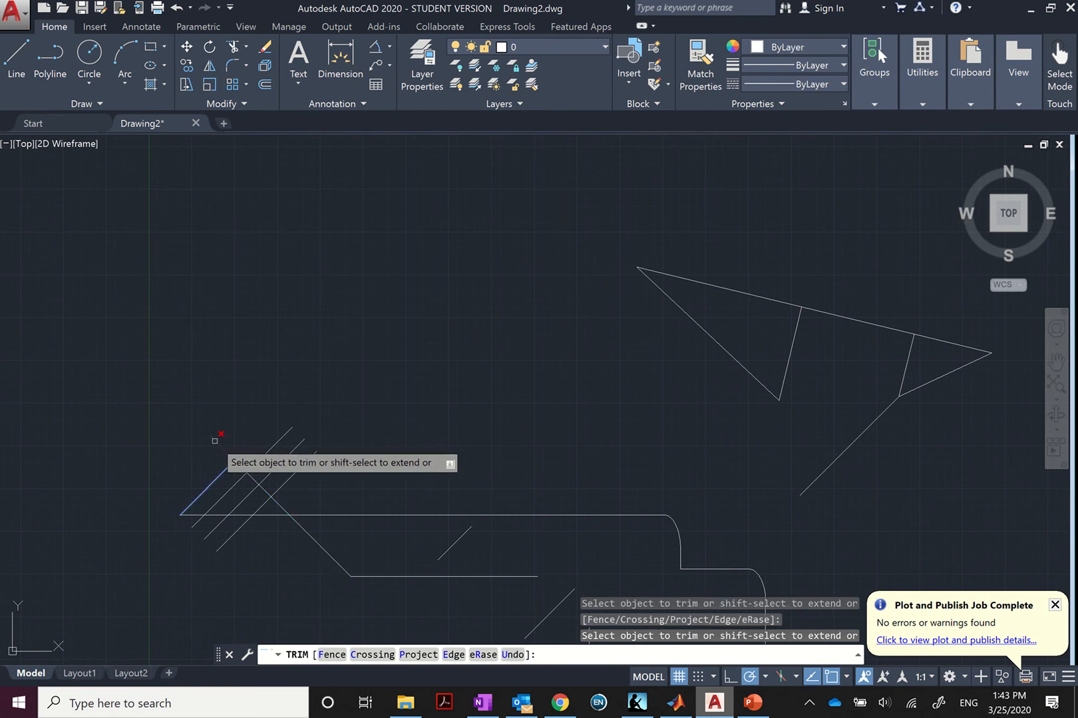
pyautogui.click(215, 441)
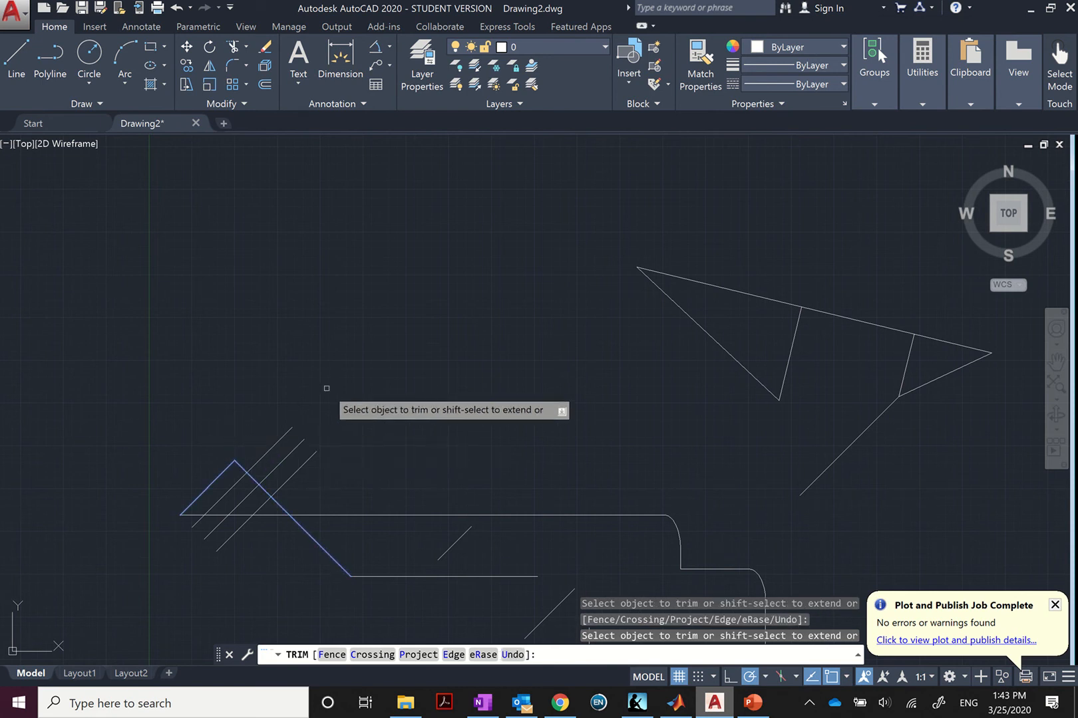
pyautogui.press('Return')
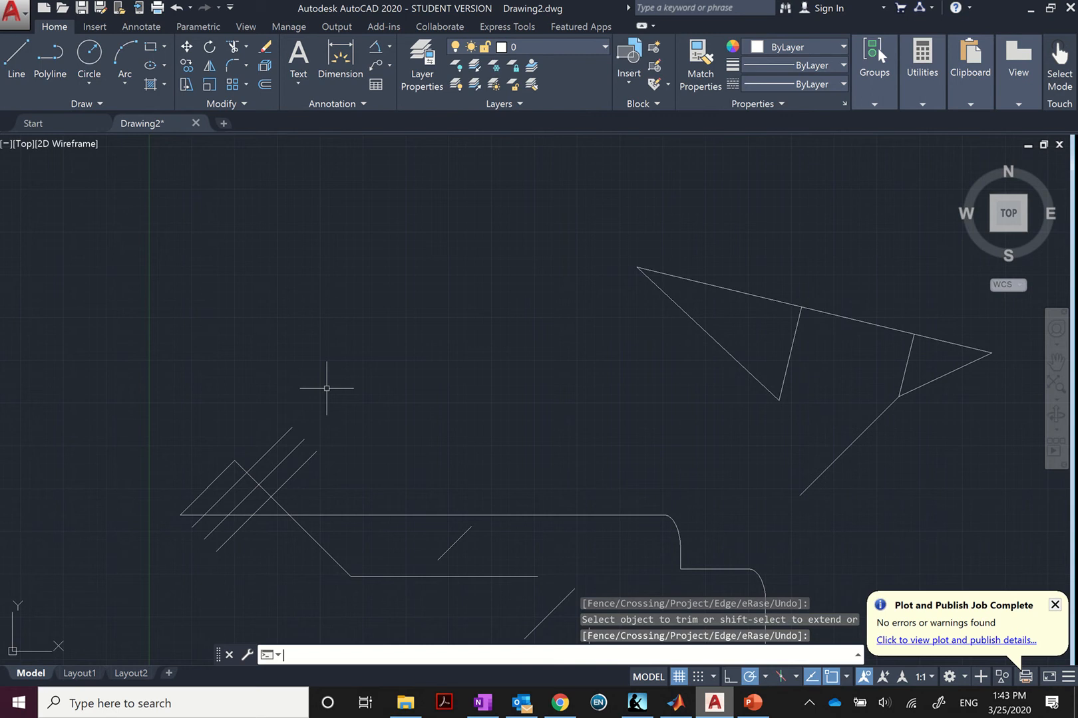
# Step: Try a Fence trim of the three parallel lines' overhangs against the diagonal and long horizontal line, and undo it
pyautogui.write('tr')
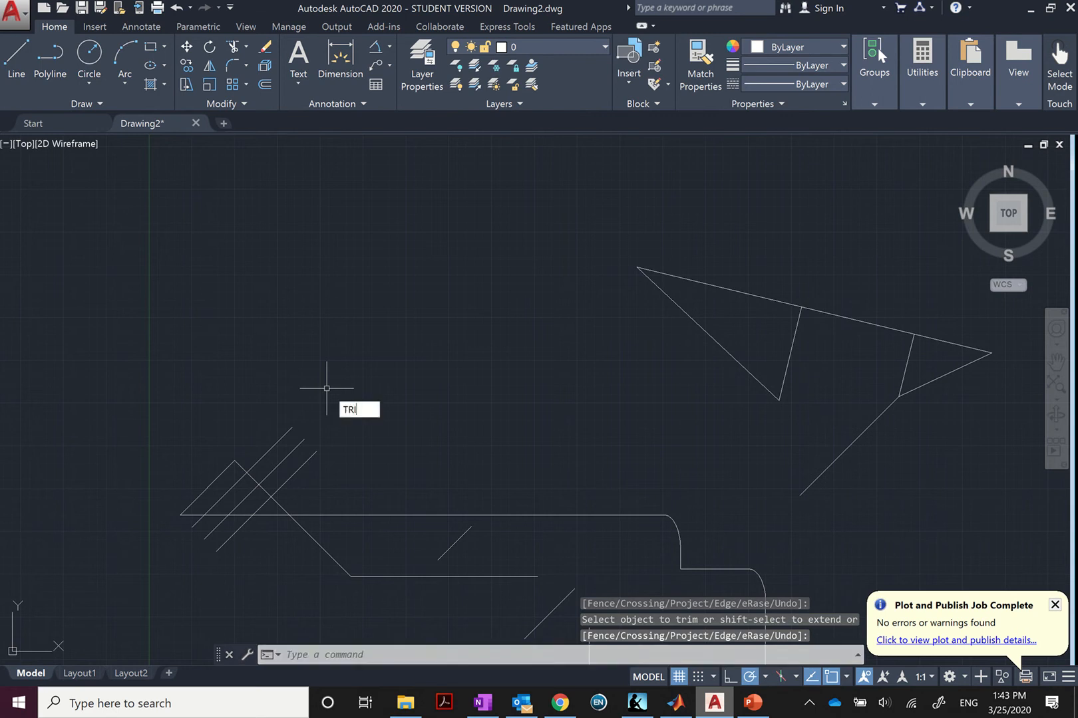
pyautogui.press('Return')
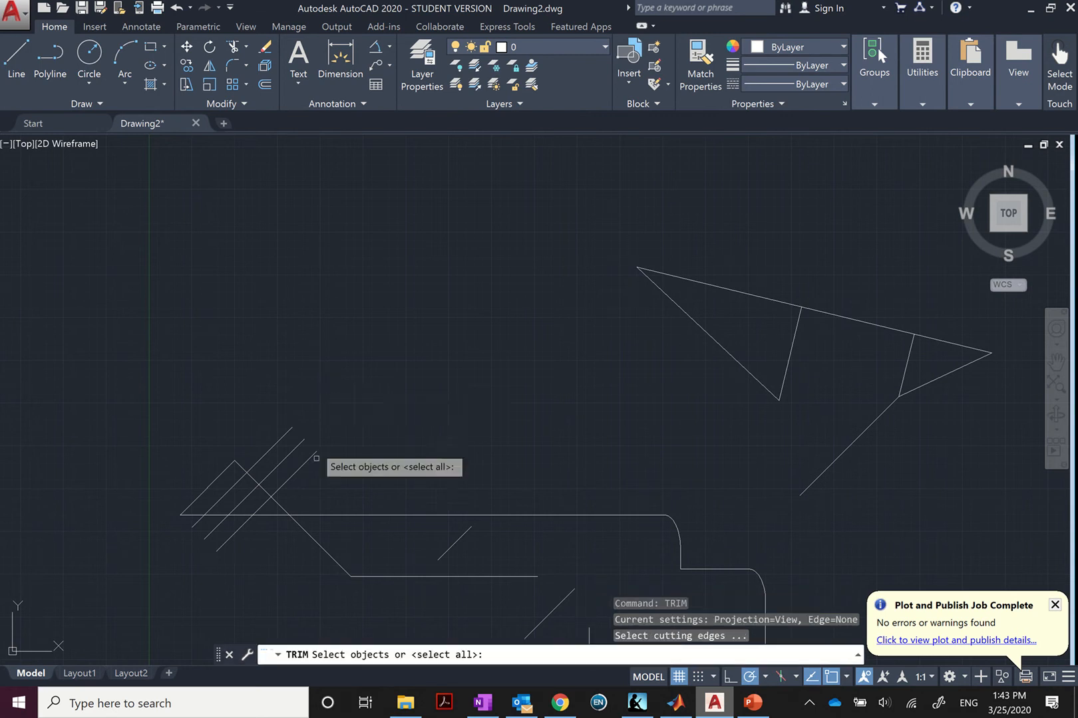
pyautogui.click(314, 539)
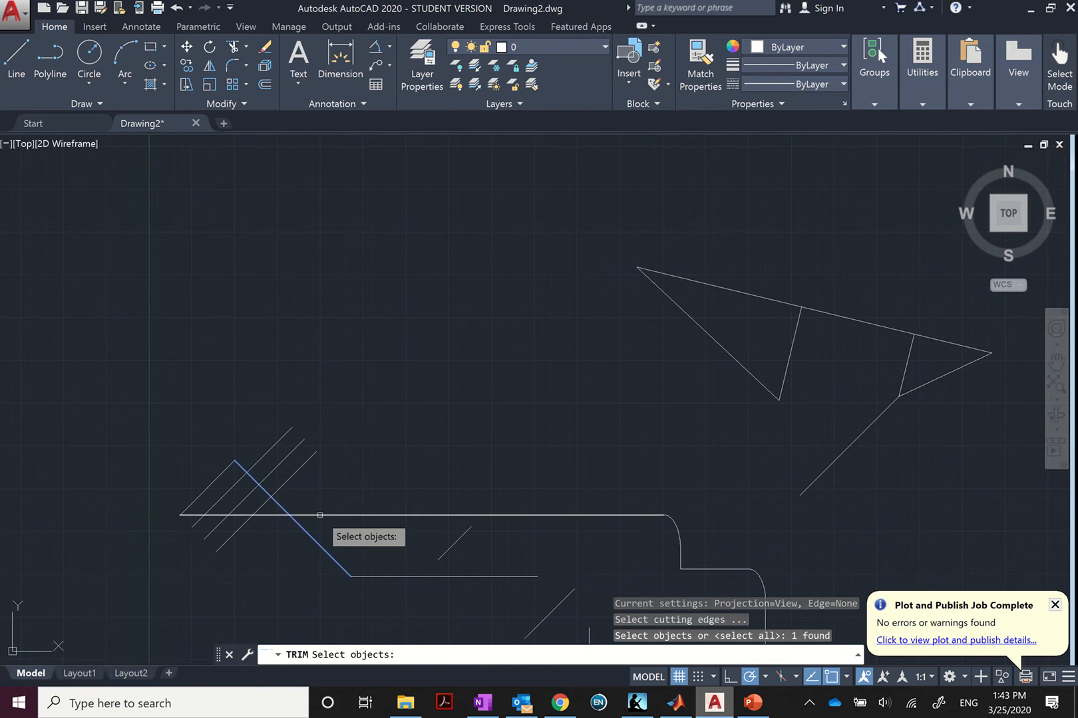
pyautogui.click(316, 516)
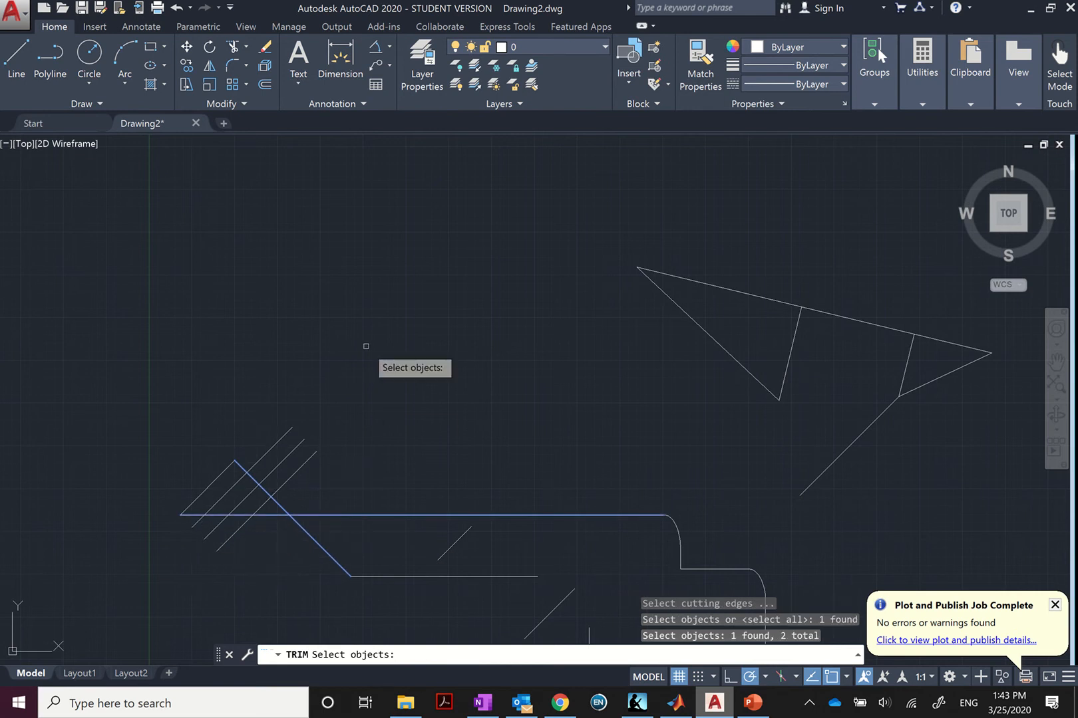
pyautogui.press('Return')
pyautogui.press('Down')
pyautogui.press('Down')
pyautogui.press('Down')
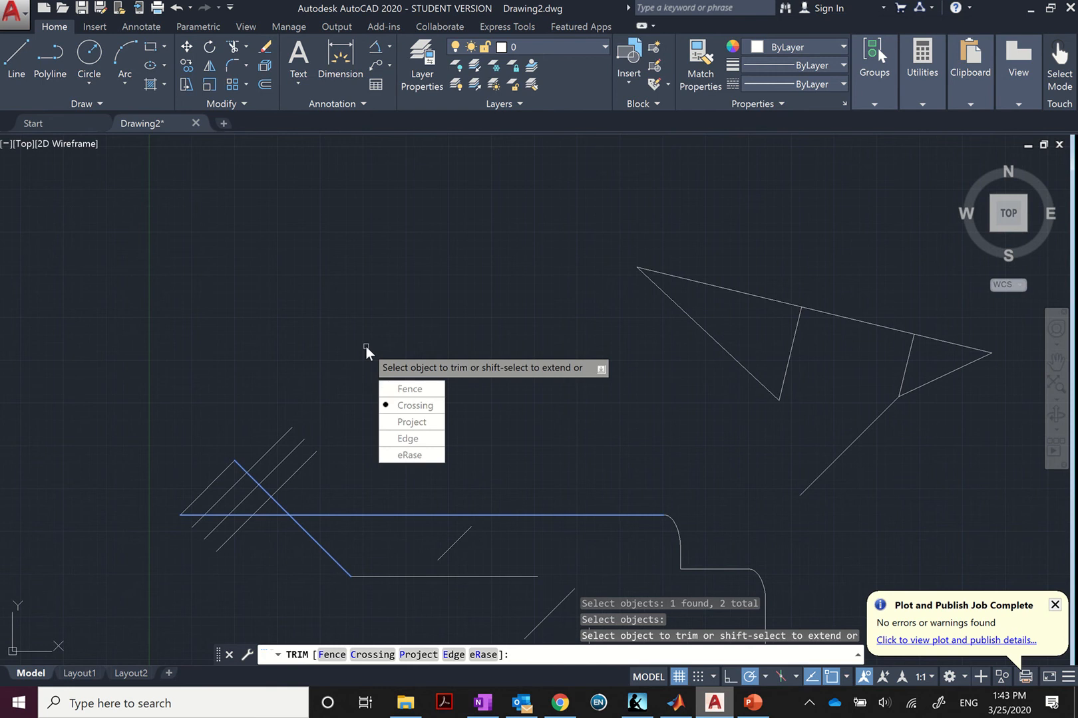
pyautogui.press('Up')
pyautogui.press('Return')
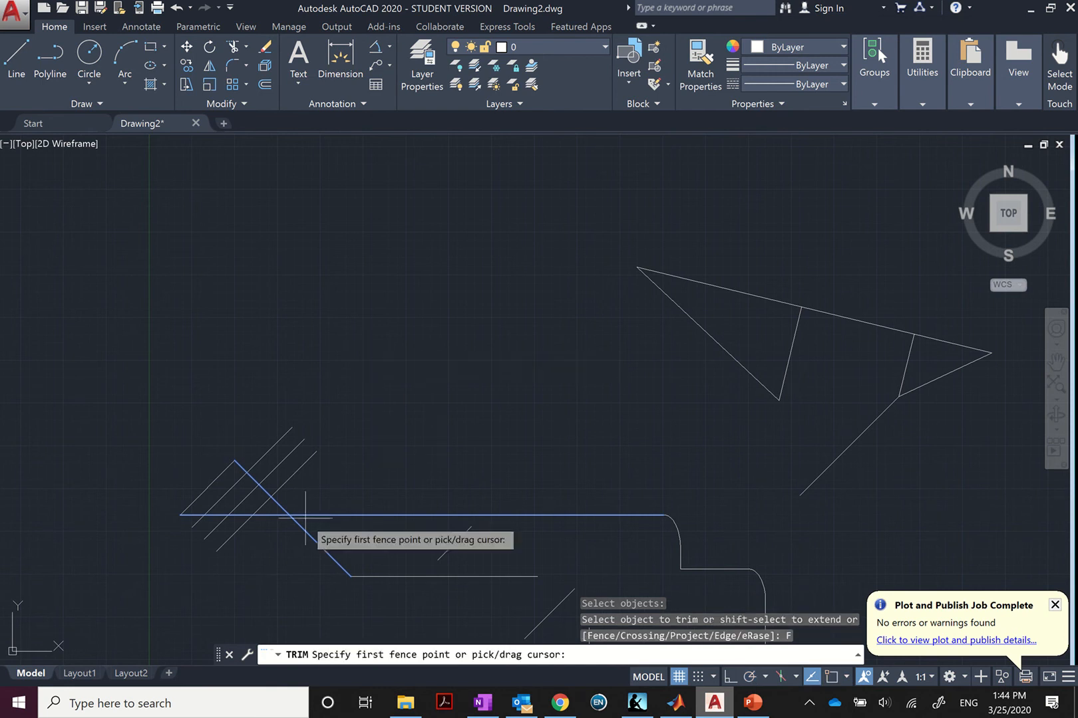
pyautogui.click(306, 478)
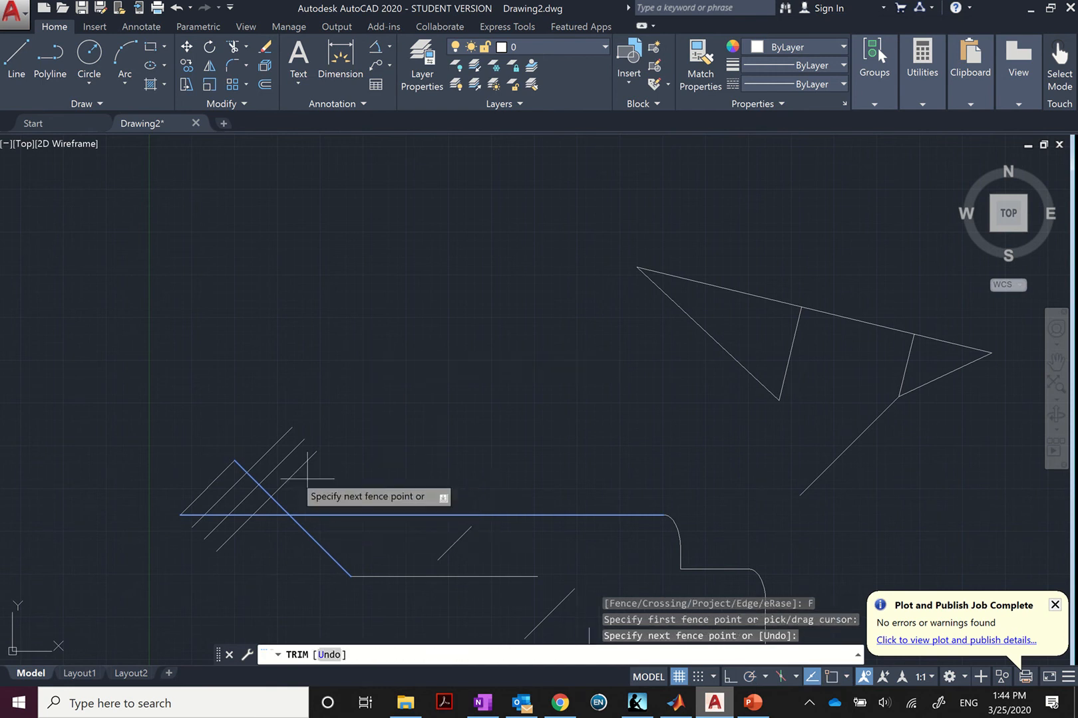
pyautogui.click(247, 433)
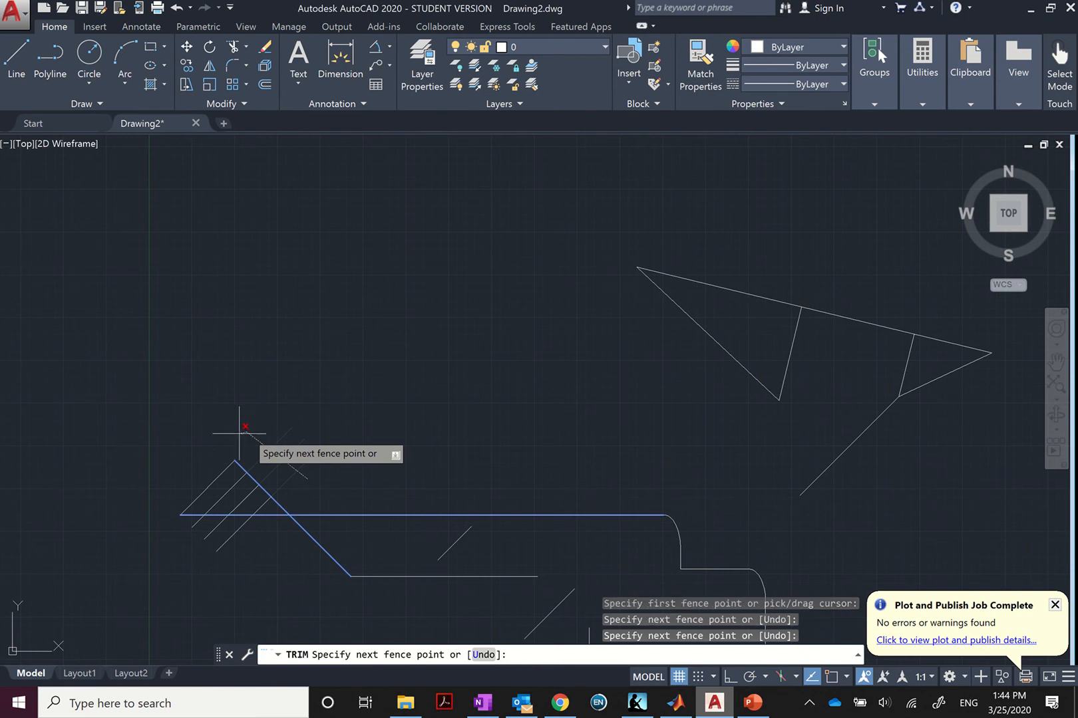
pyautogui.click(152, 497)
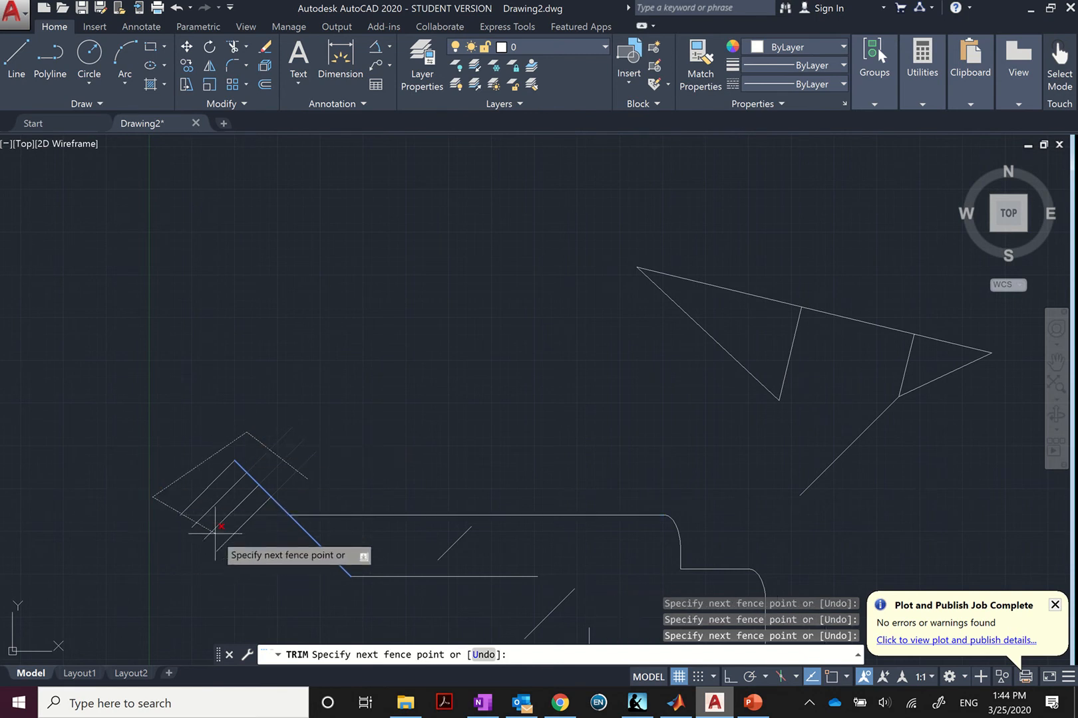
pyautogui.click(165, 524)
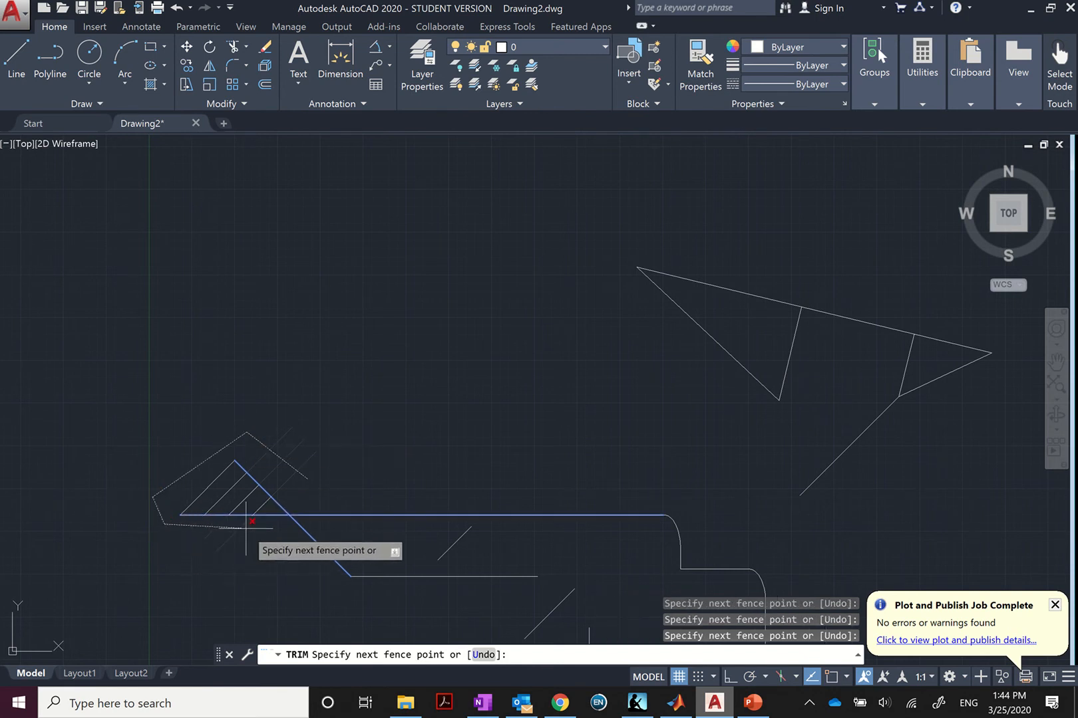
pyautogui.click(246, 529)
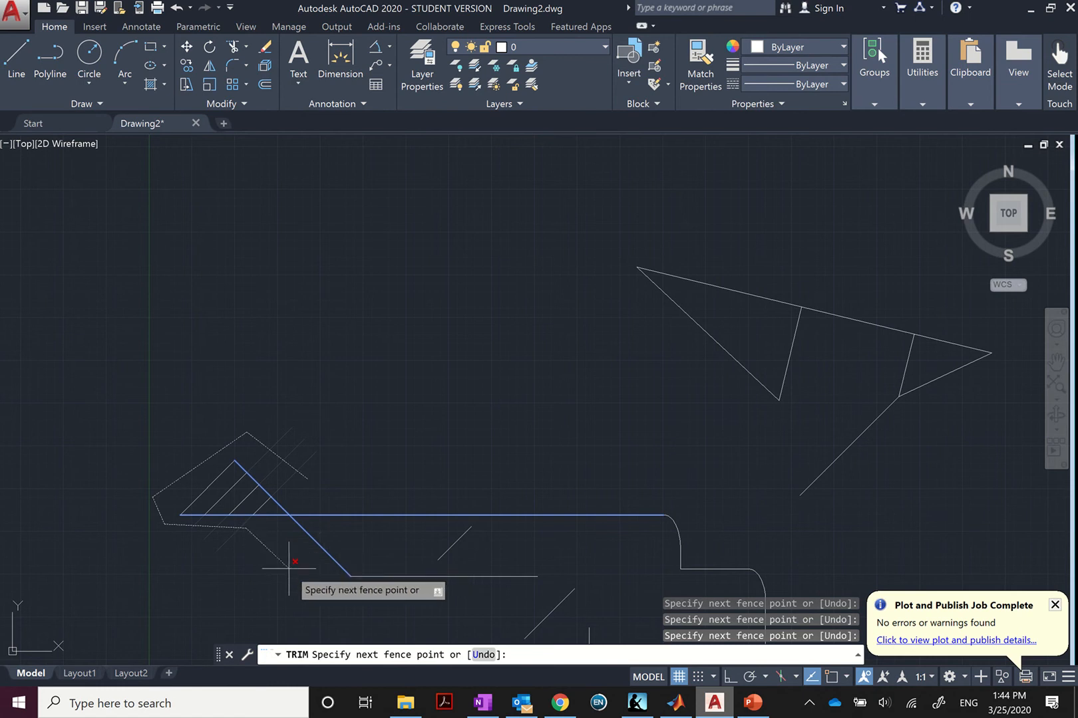
pyautogui.press('Return')
pyautogui.press('Escape')
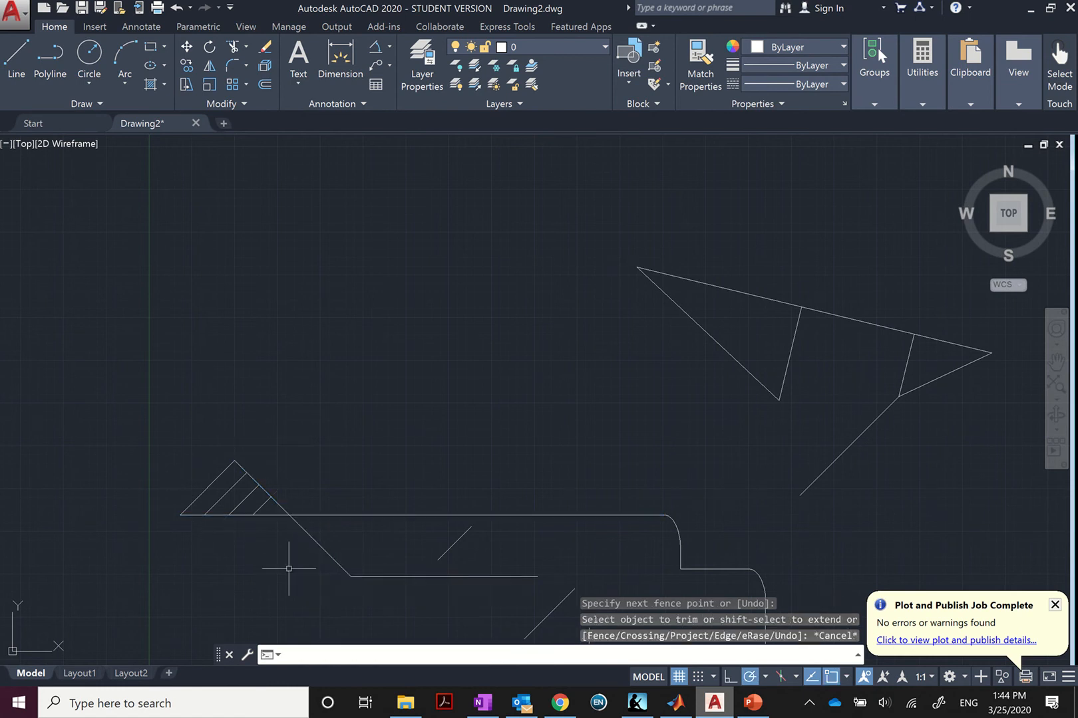
pyautogui.hotkey('ctrl', 'z')
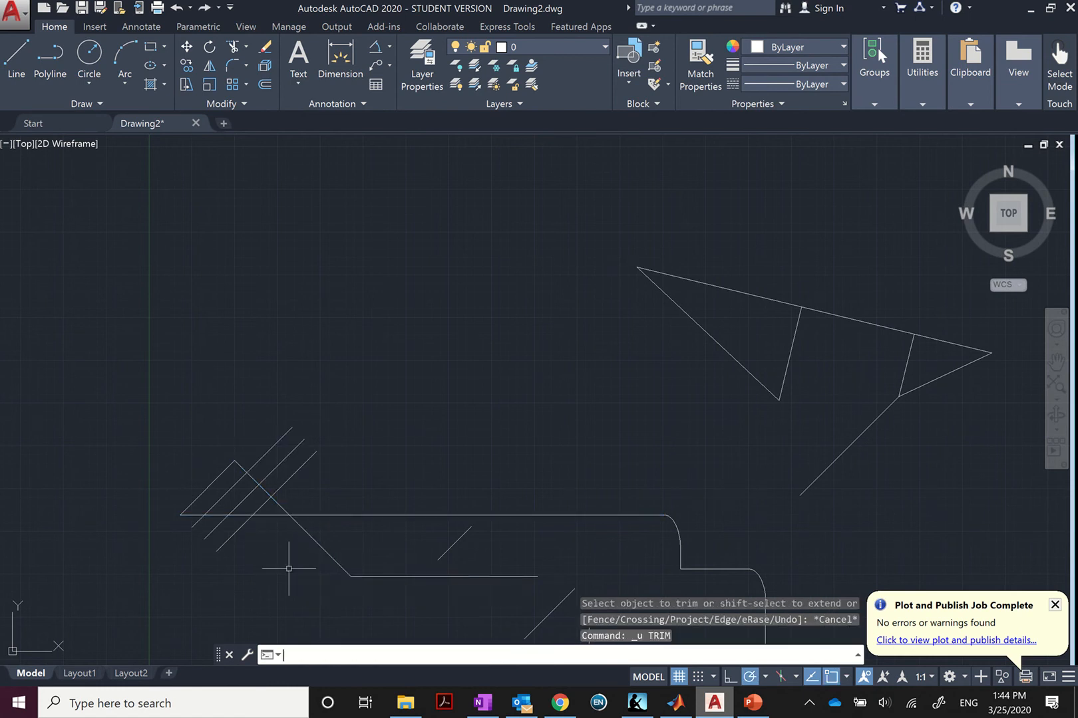
# Step: Trim both overhanging ends of the three parallel lines with crossing windows, using the diagonal and long horizontal line as cutting edges
pyautogui.write('TR')
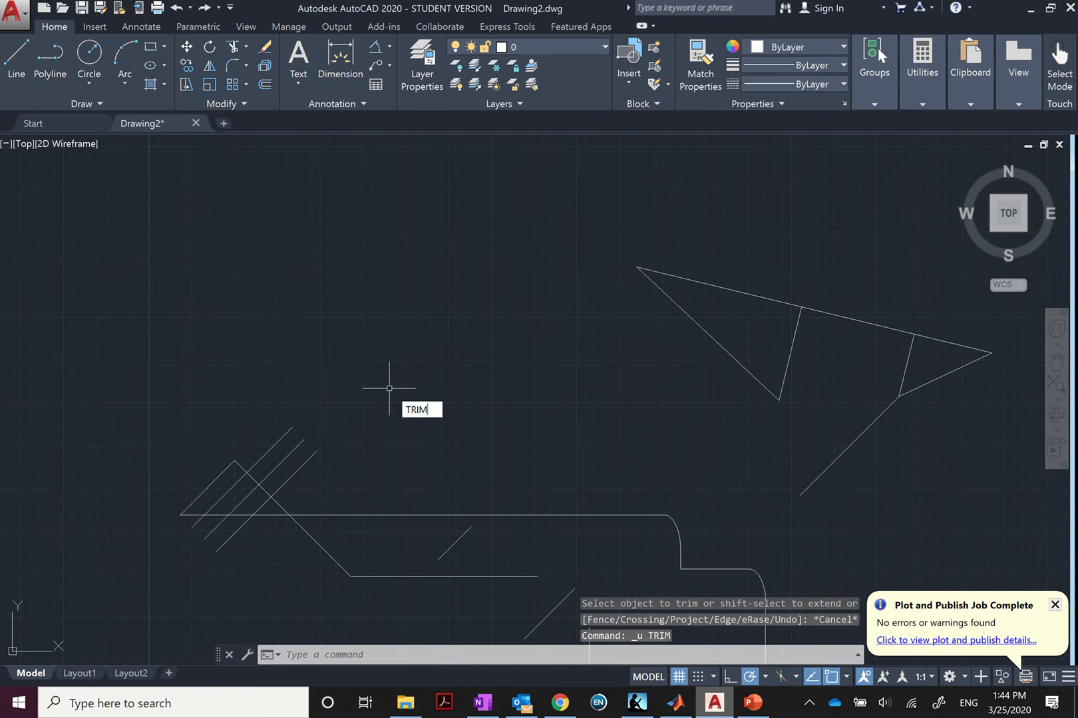
pyautogui.write('IM')
pyautogui.press('Return')
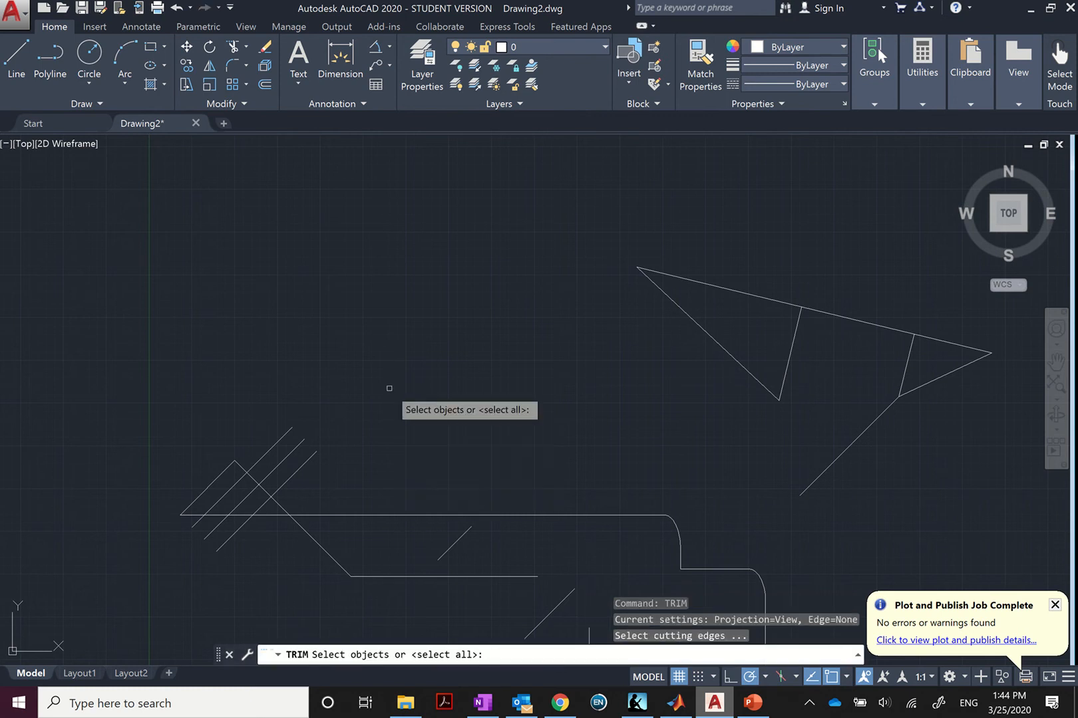
pyautogui.click(320, 545)
pyautogui.click(332, 516)
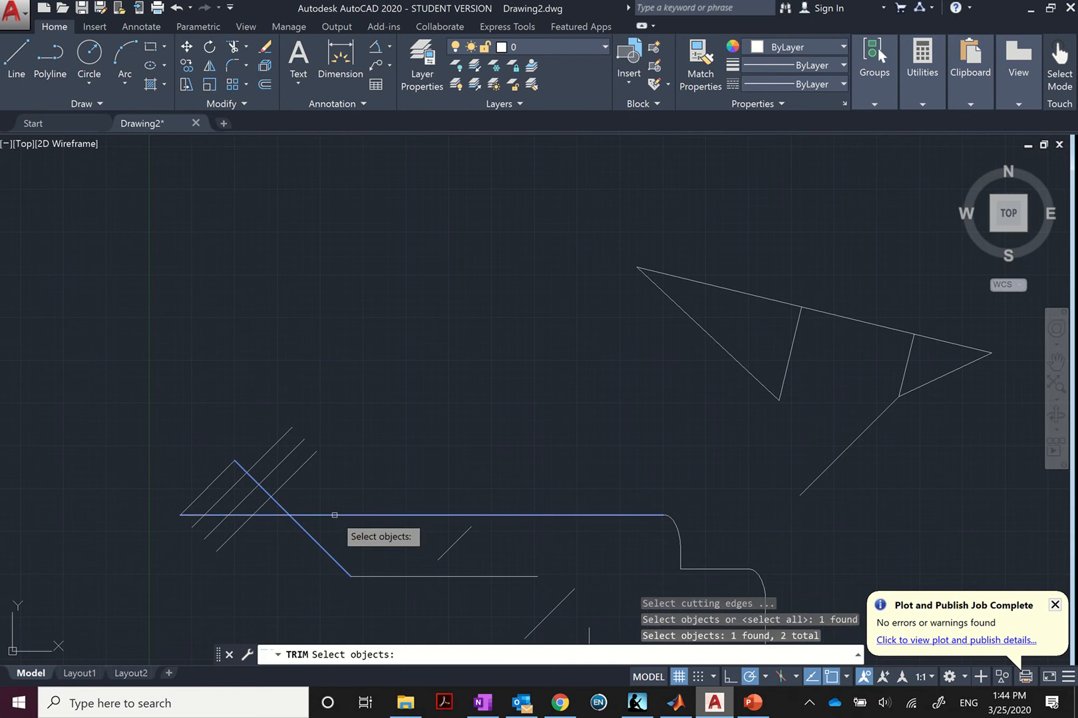
pyautogui.press('Return')
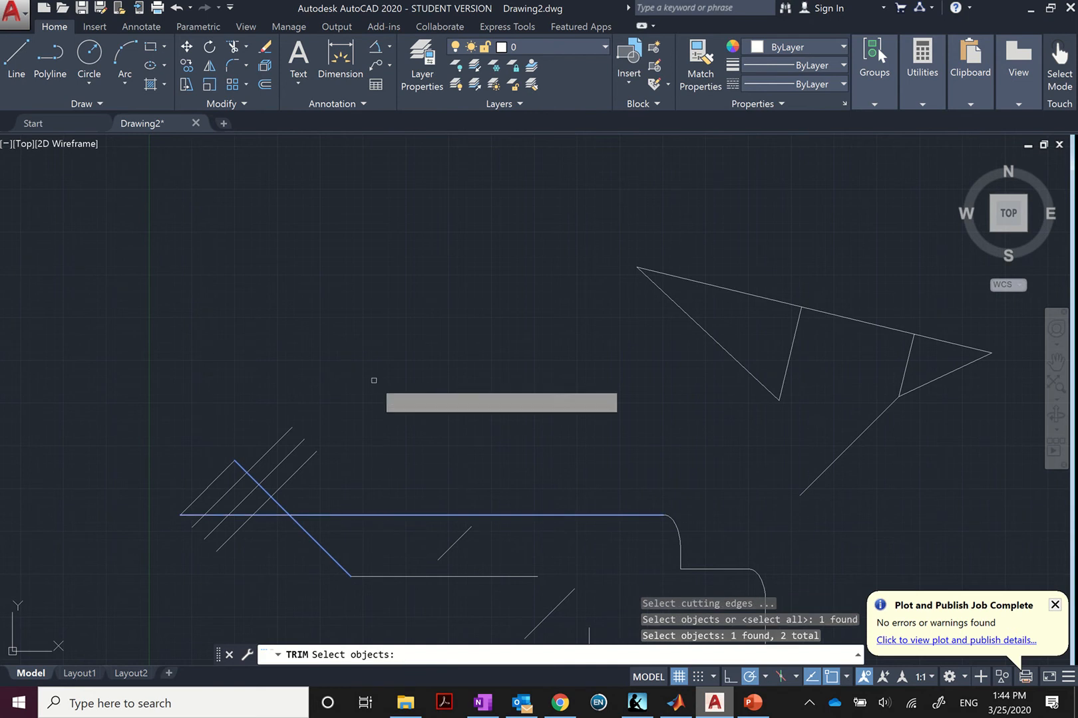
pyautogui.press('Down')
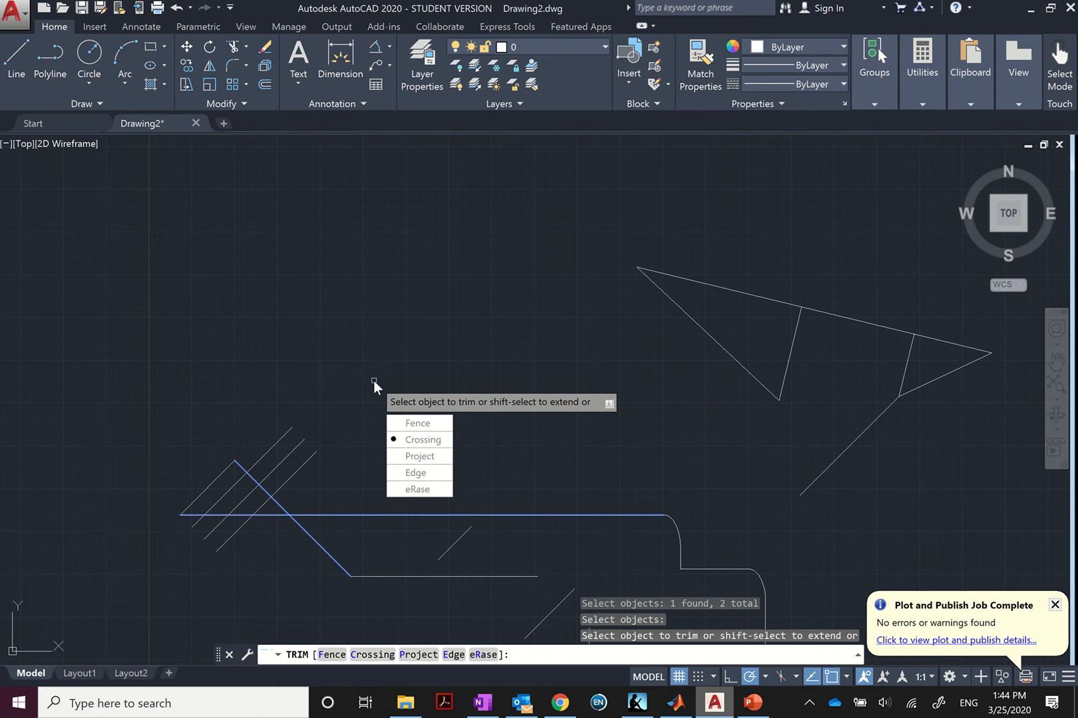
pyautogui.press('Return')
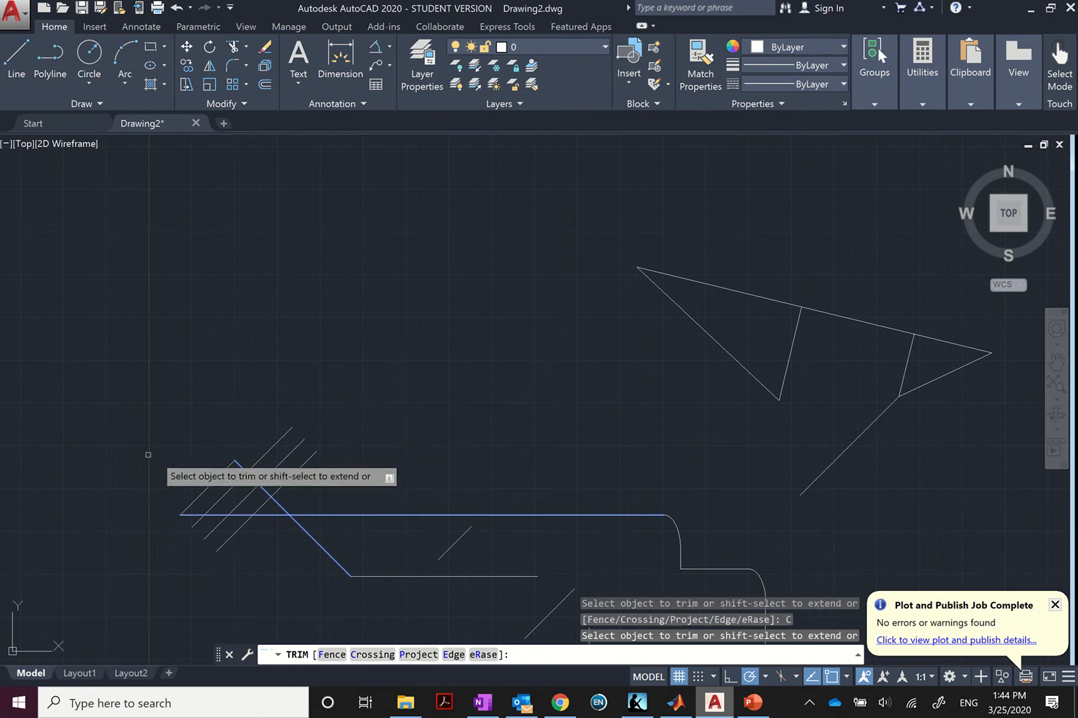
pyautogui.click(167, 437)
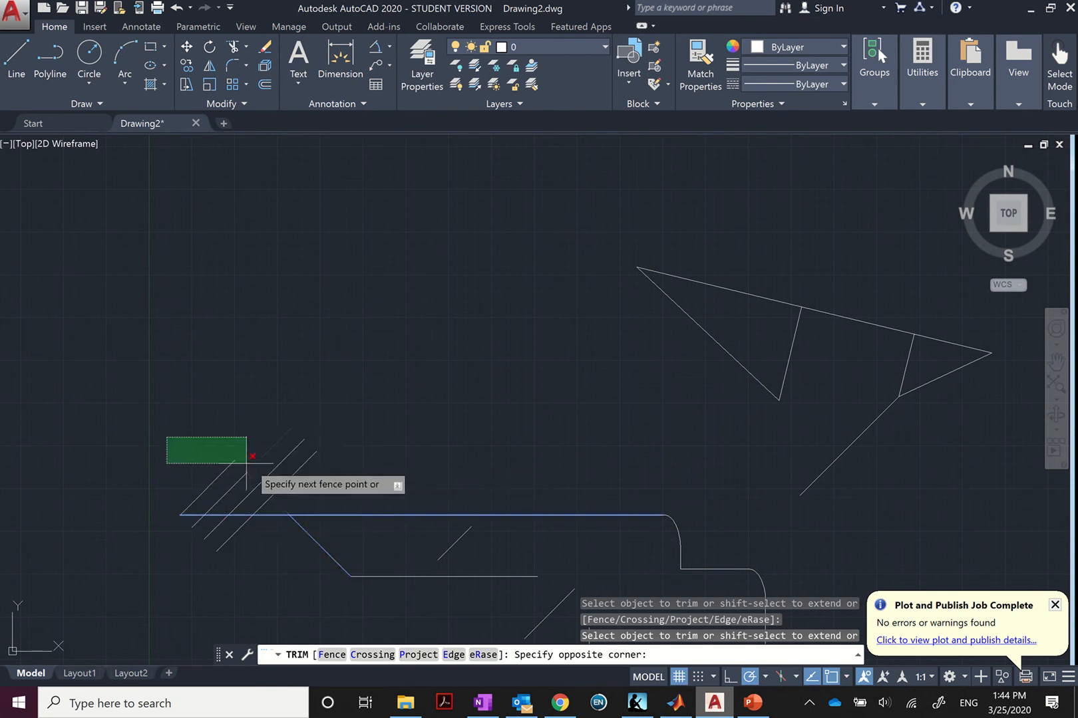
pyautogui.click(375, 457)
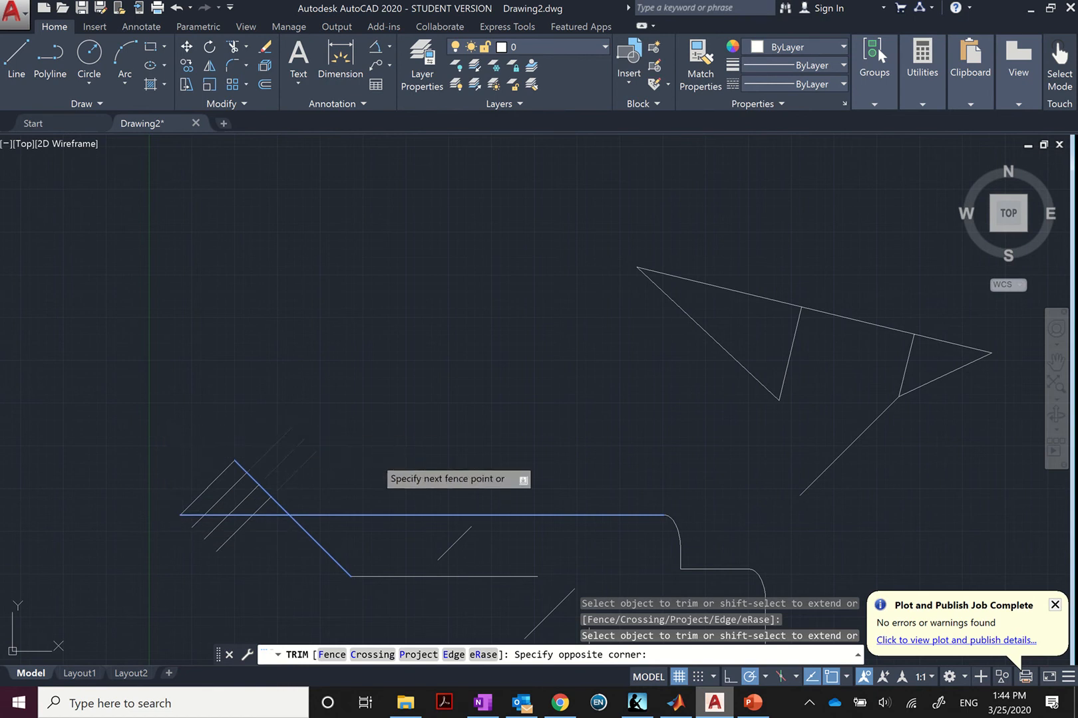
pyautogui.click(253, 547)
pyautogui.click(152, 525)
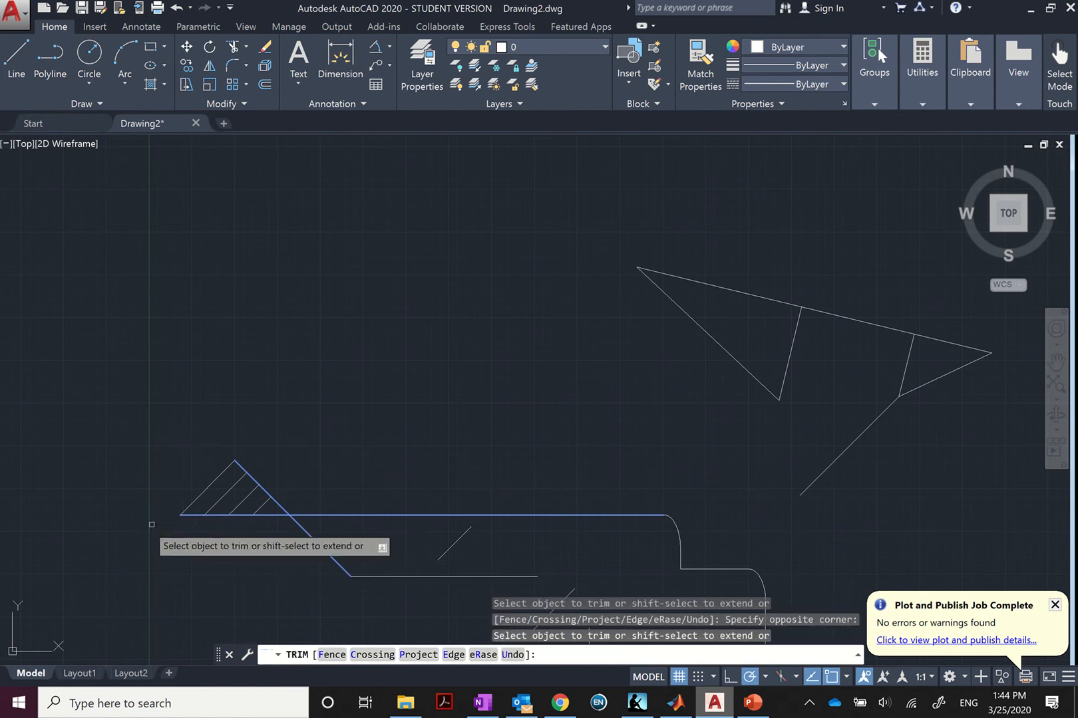
pyautogui.press('Escape')
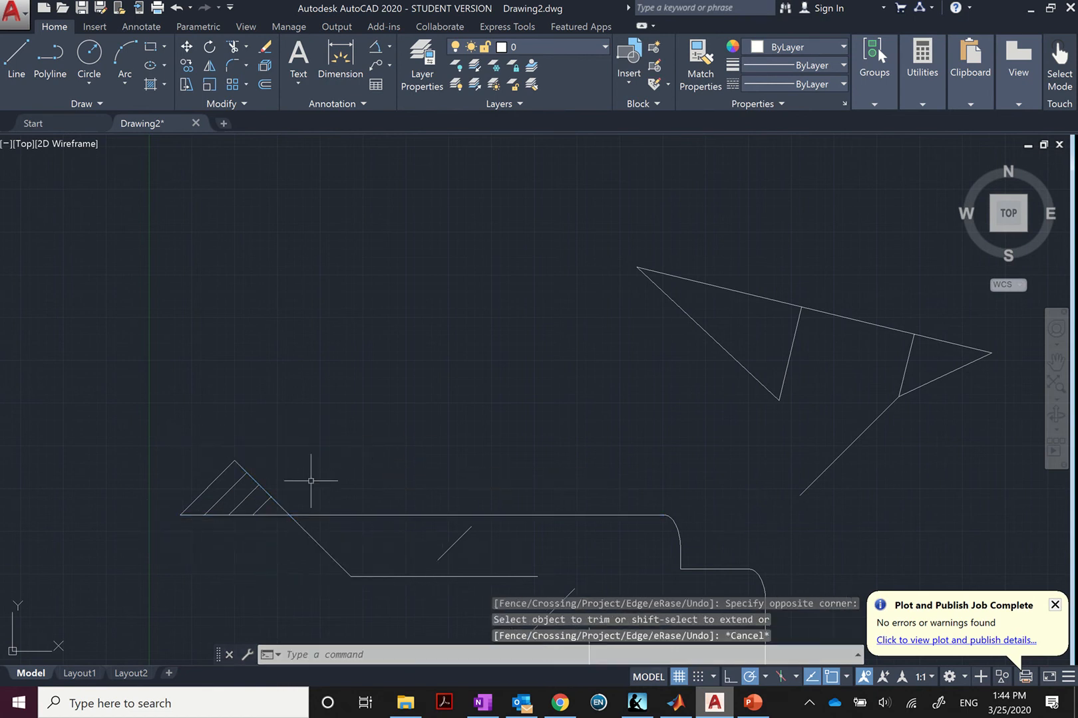
pyautogui.write('TR')
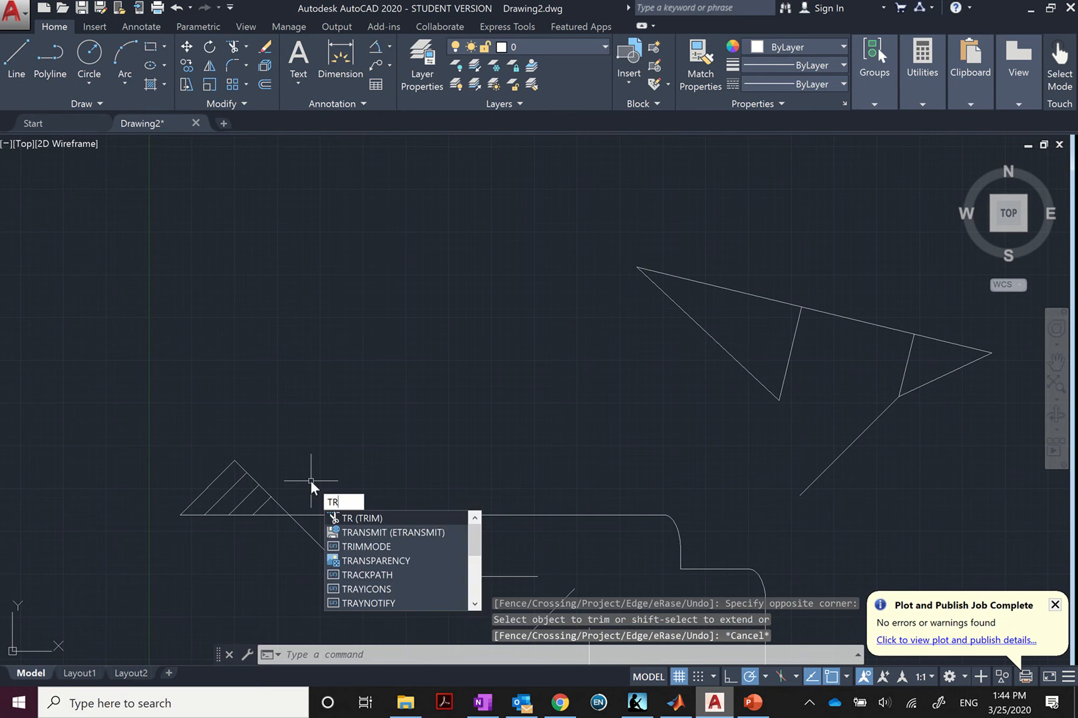
pyautogui.click(379, 516)
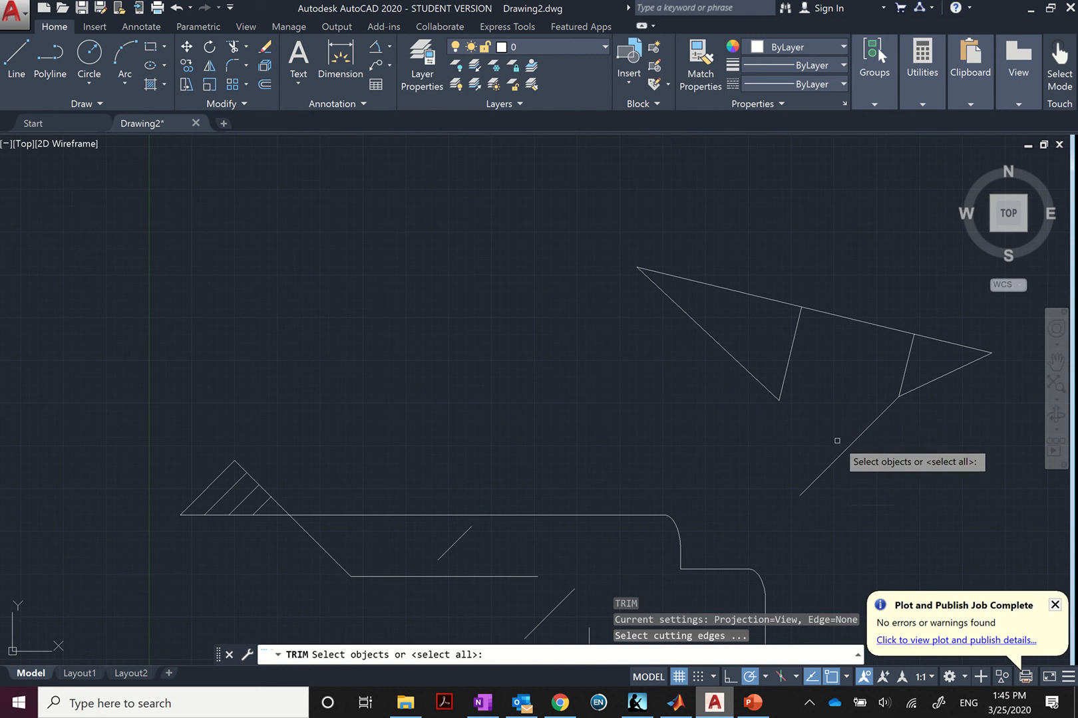
pyautogui.click(875, 422)
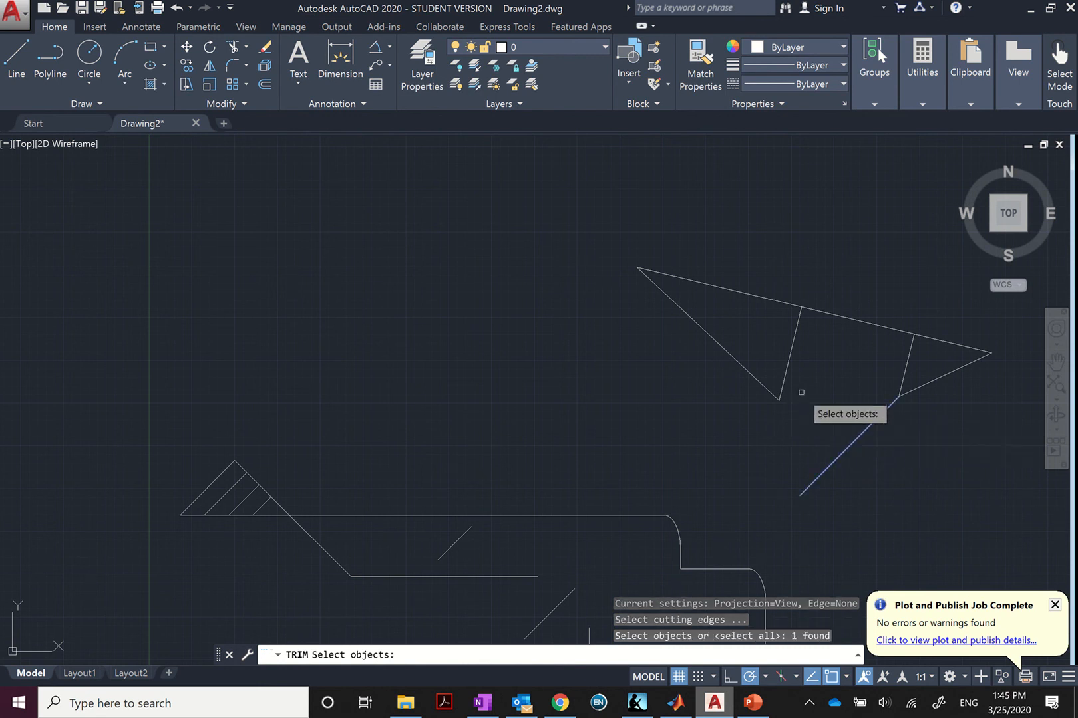
pyautogui.press('Escape')
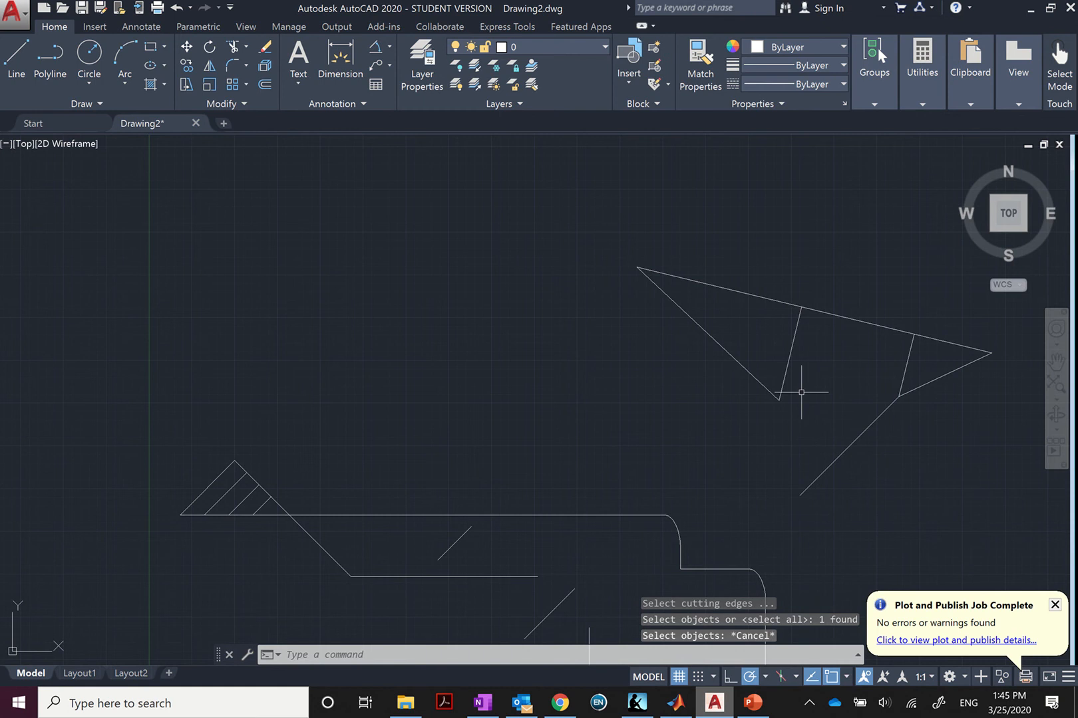
# Step: Trim the lower end of the loose diagonal below the right triangle, using the long left slanted side as cutting edge with Edge mode Extend
pyautogui.press('BackSpace')
pyautogui.press('BackSpace')
pyautogui.write('TRIM')
pyautogui.press('Return')
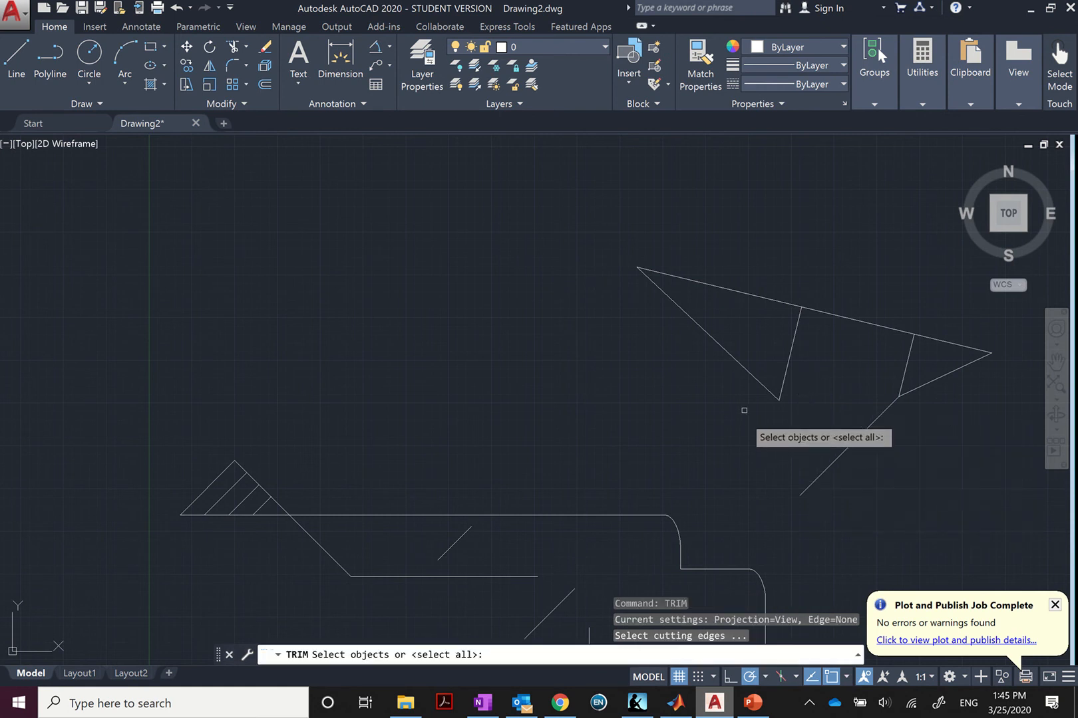
pyautogui.click(752, 374)
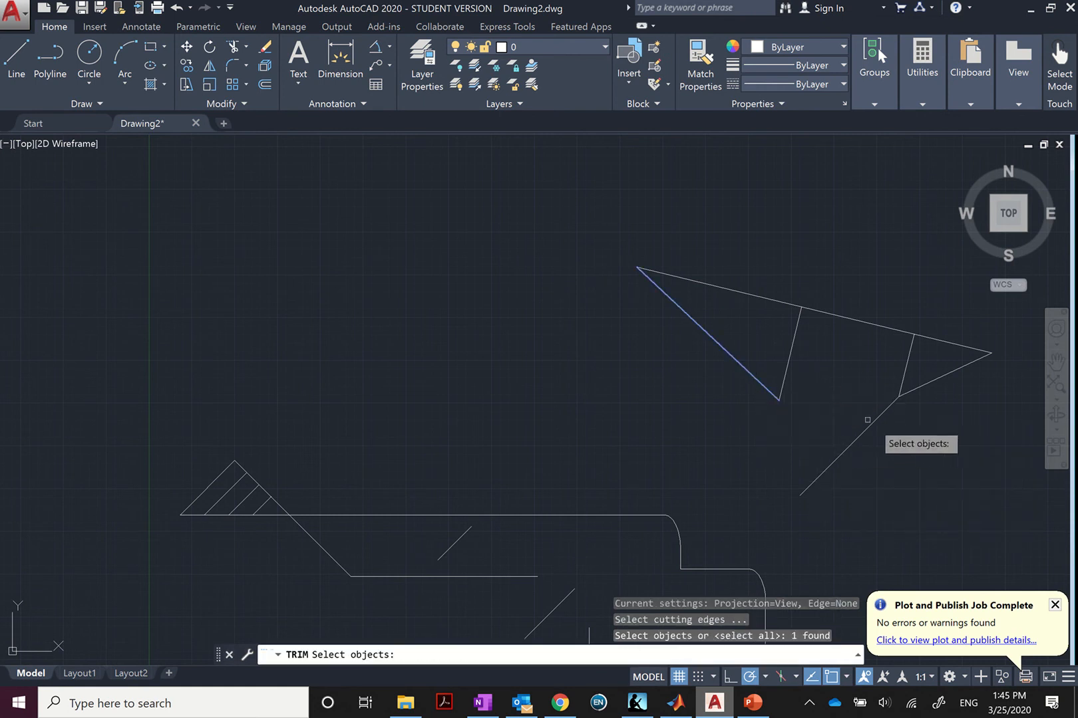
pyautogui.press('Return')
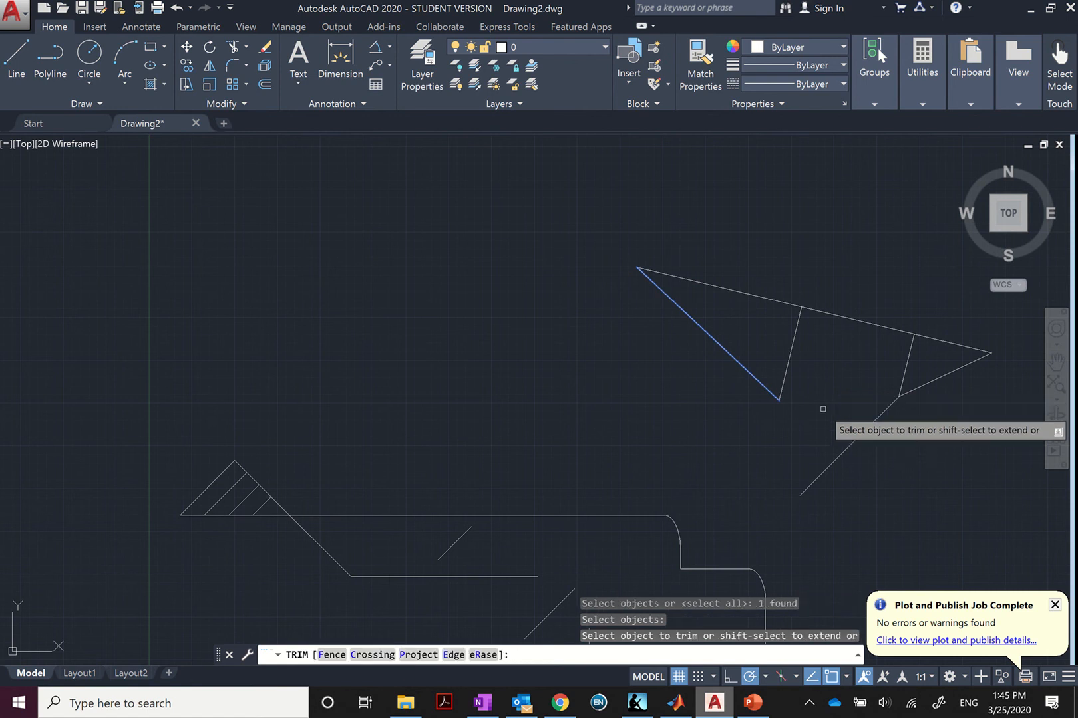
pyautogui.press('Down')
pyautogui.press('Down')
pyautogui.press('Down')
pyautogui.press('Down')
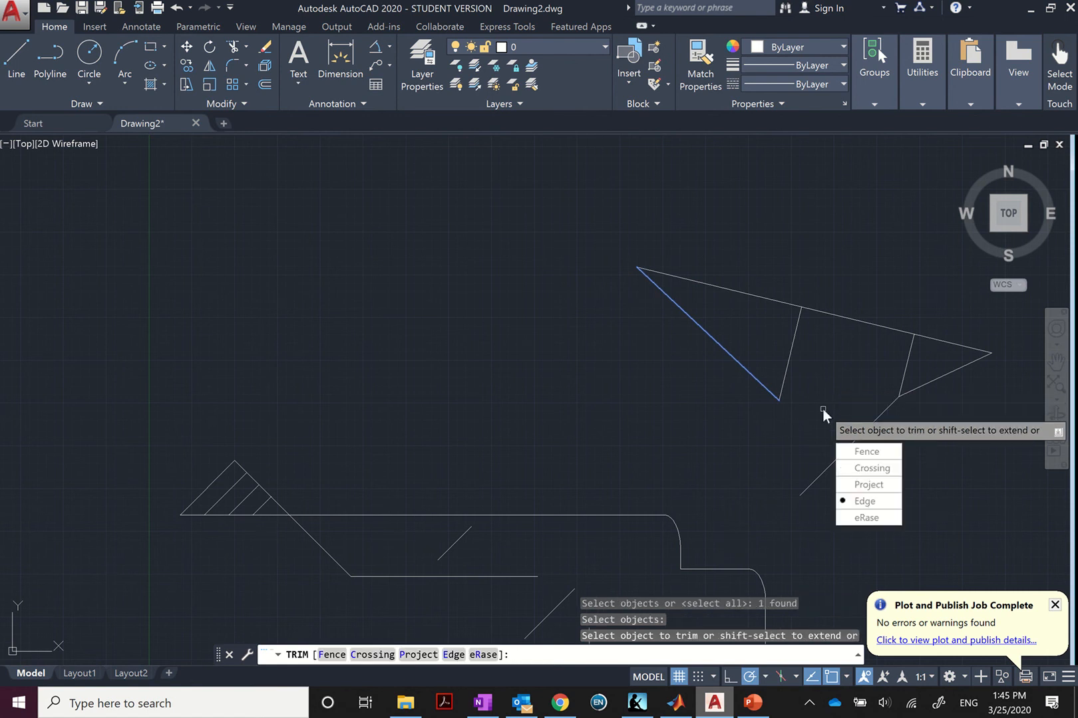
pyautogui.press('Return')
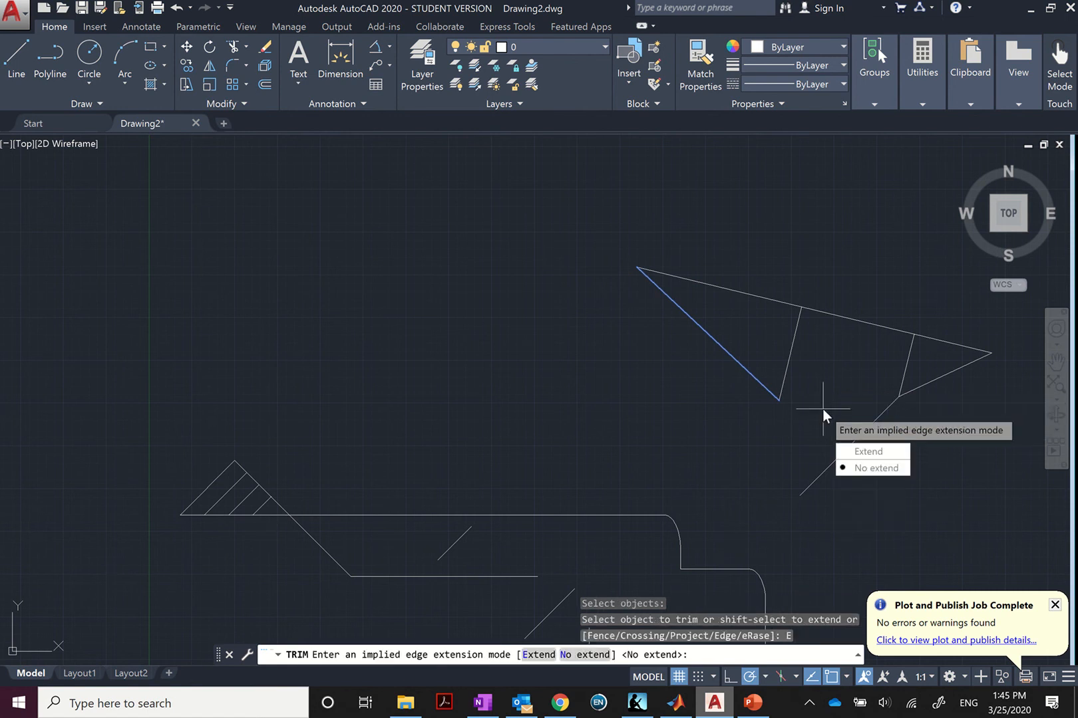
pyautogui.click(858, 456)
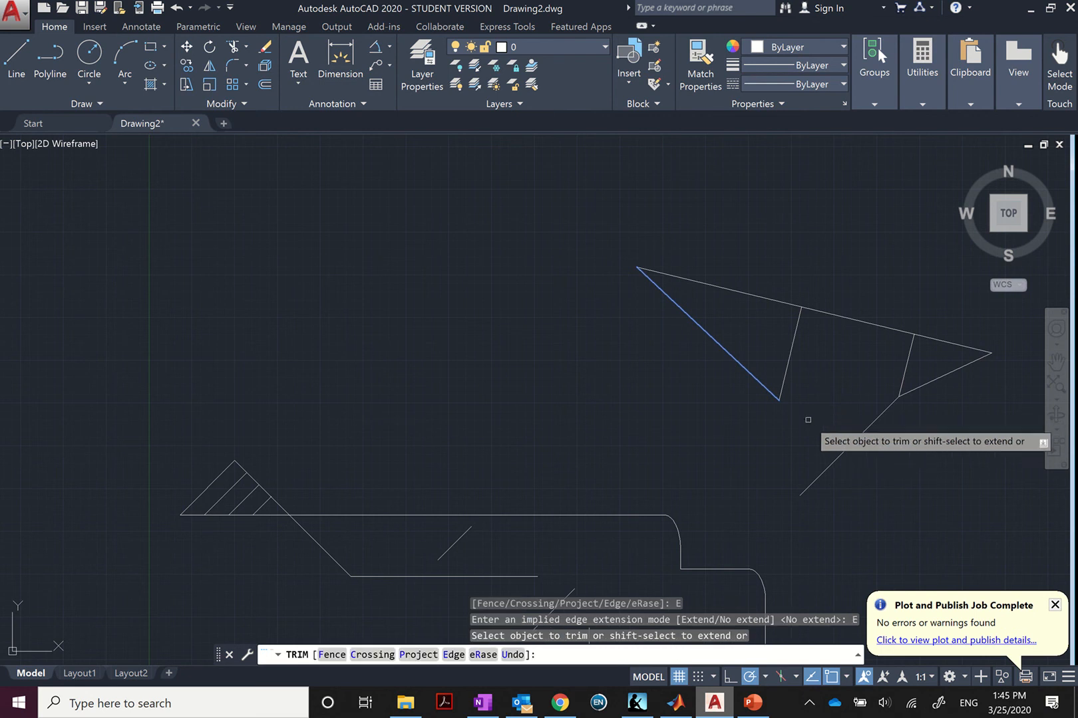
pyautogui.click(829, 470)
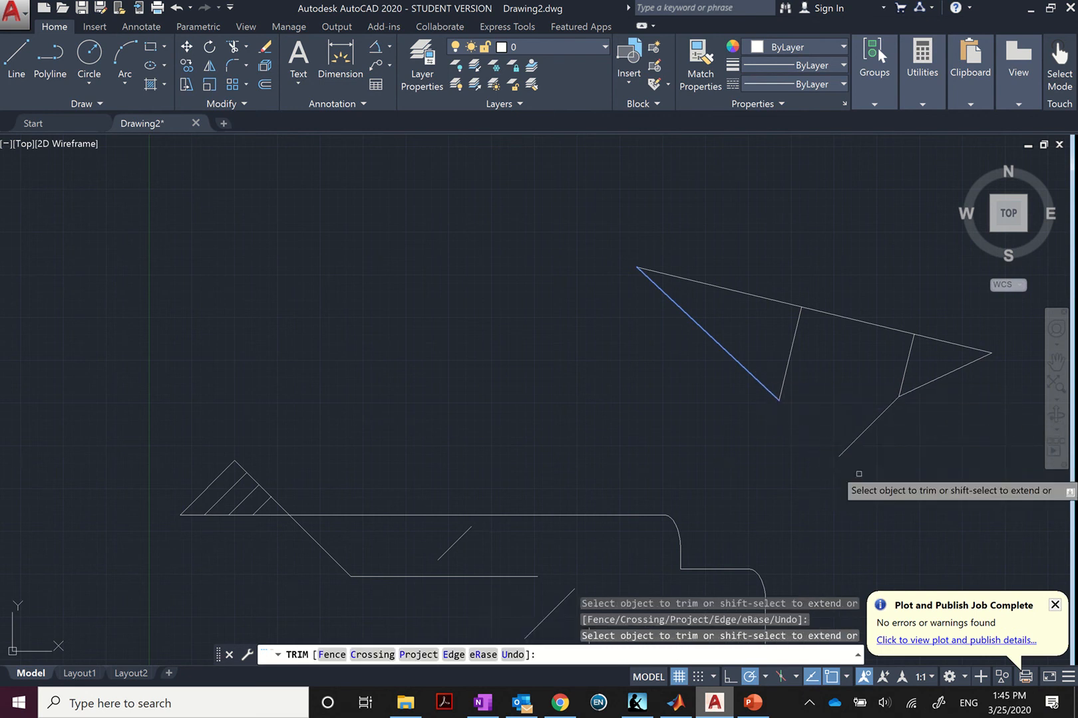
pyautogui.press('Return')
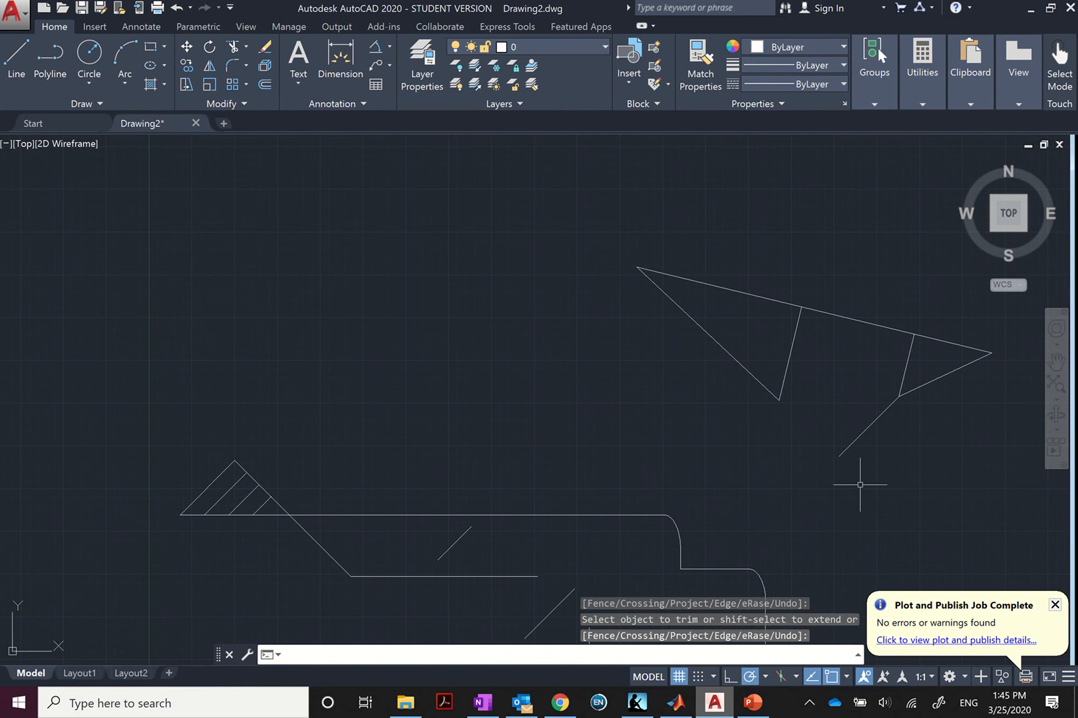
pyautogui.scroll(-4, 859, 485)
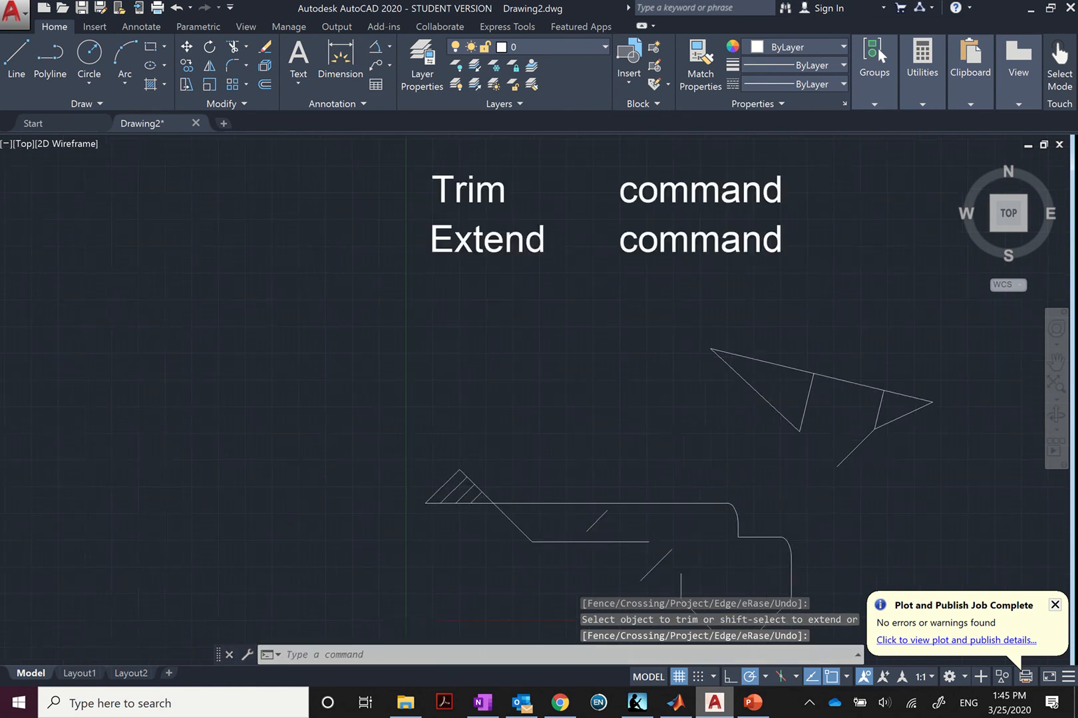
pyautogui.scroll(2, 692, 433)
pyautogui.moveTo(692, 433); pyautogui.dragTo(560, 400, button='middle')
pyautogui.scroll(2, 565, 400)
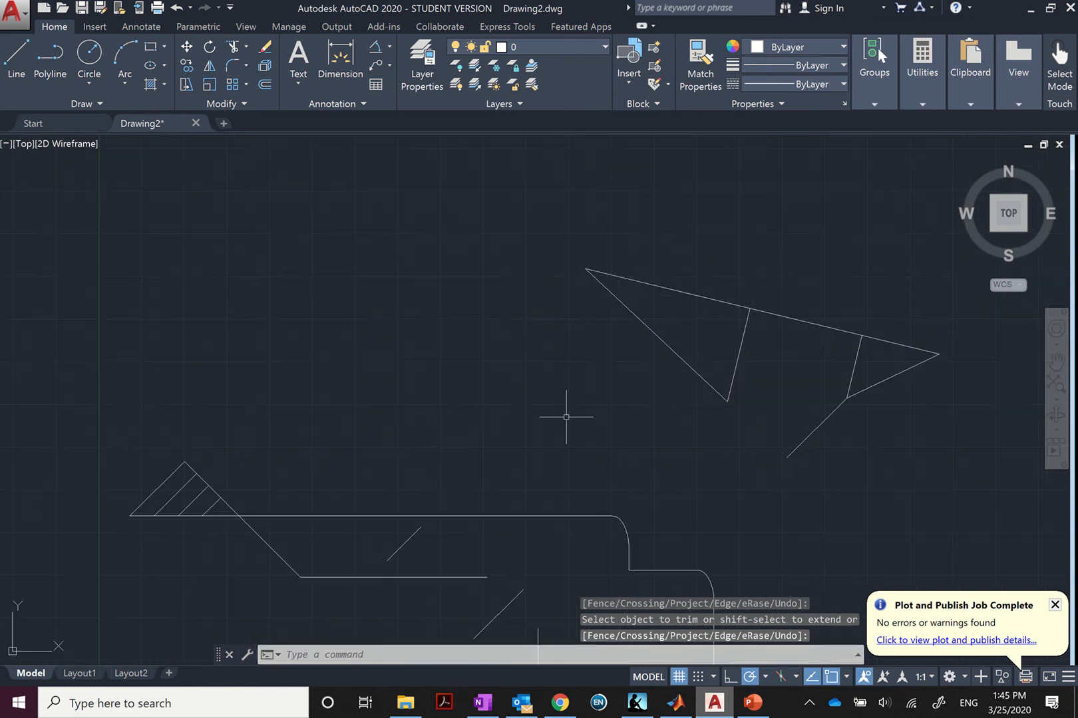
pyautogui.scroll(-2, 544, 426)
pyautogui.scroll(2, 522, 469)
pyautogui.scroll(-2, 519, 450)
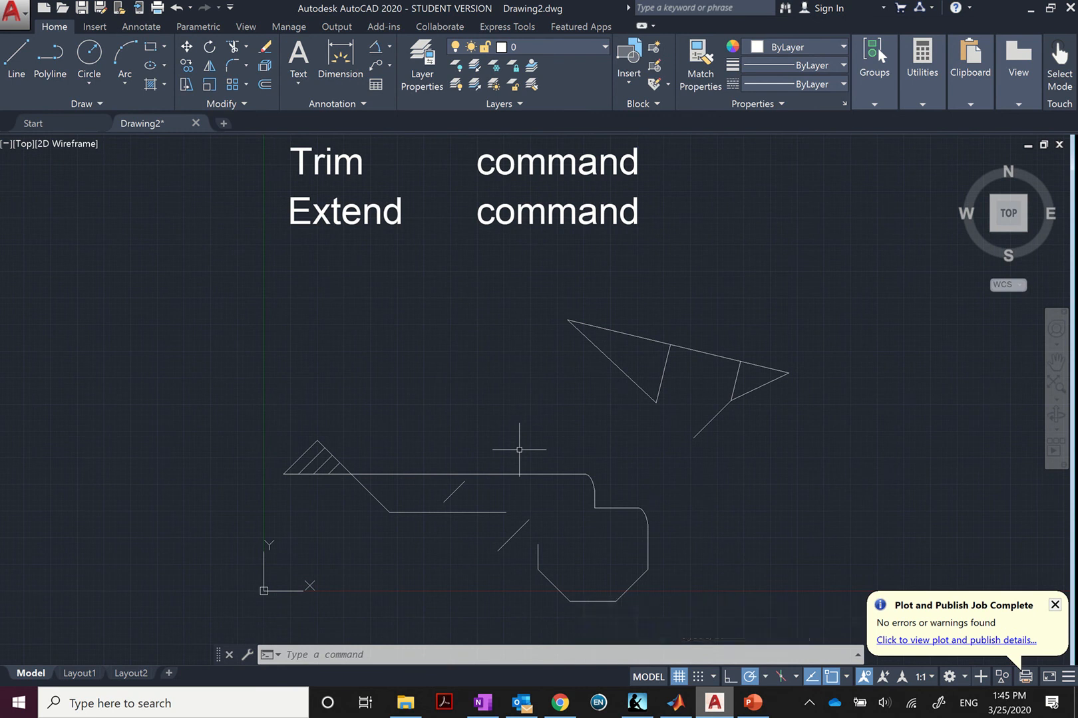
# Step: Try extending the octagon's open vertical line, the middle horizontal line and the upper short diagonal, using the connected upper outline segments as boundary edges
pyautogui.write('EX')
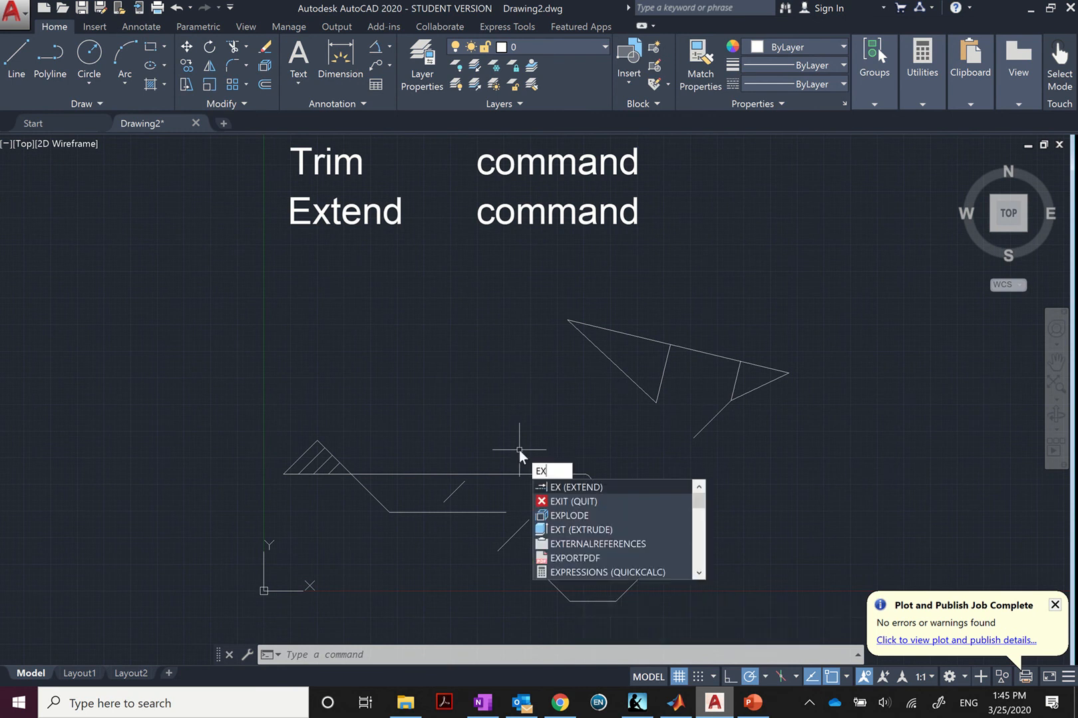
pyautogui.press('Return')
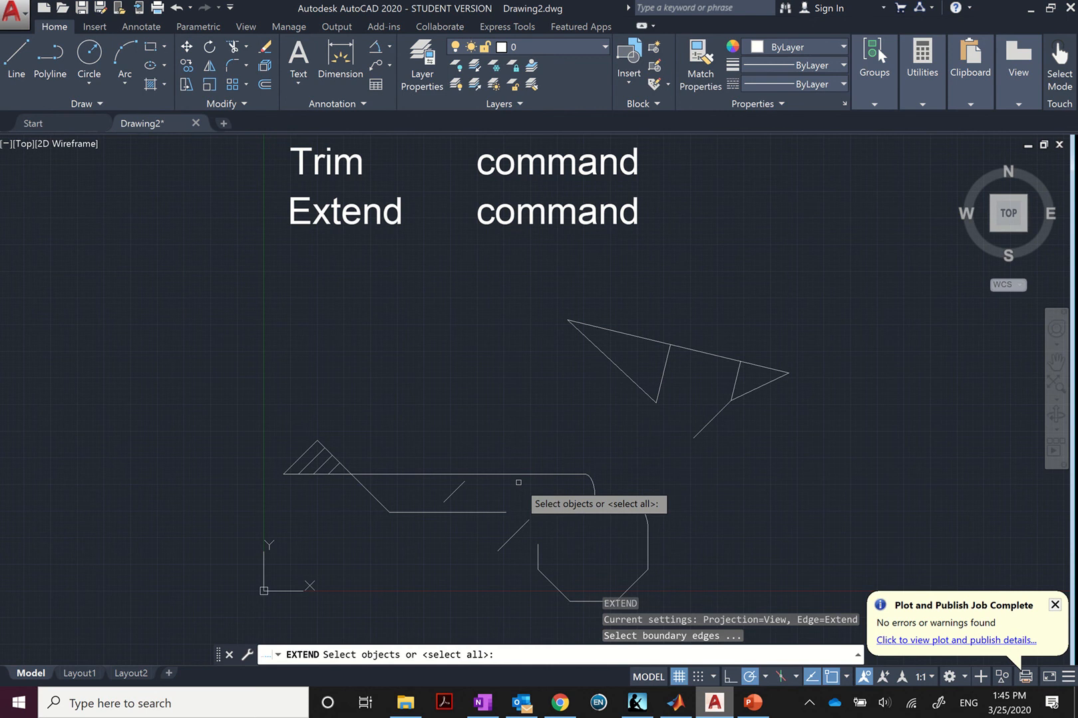
pyautogui.click(529, 475)
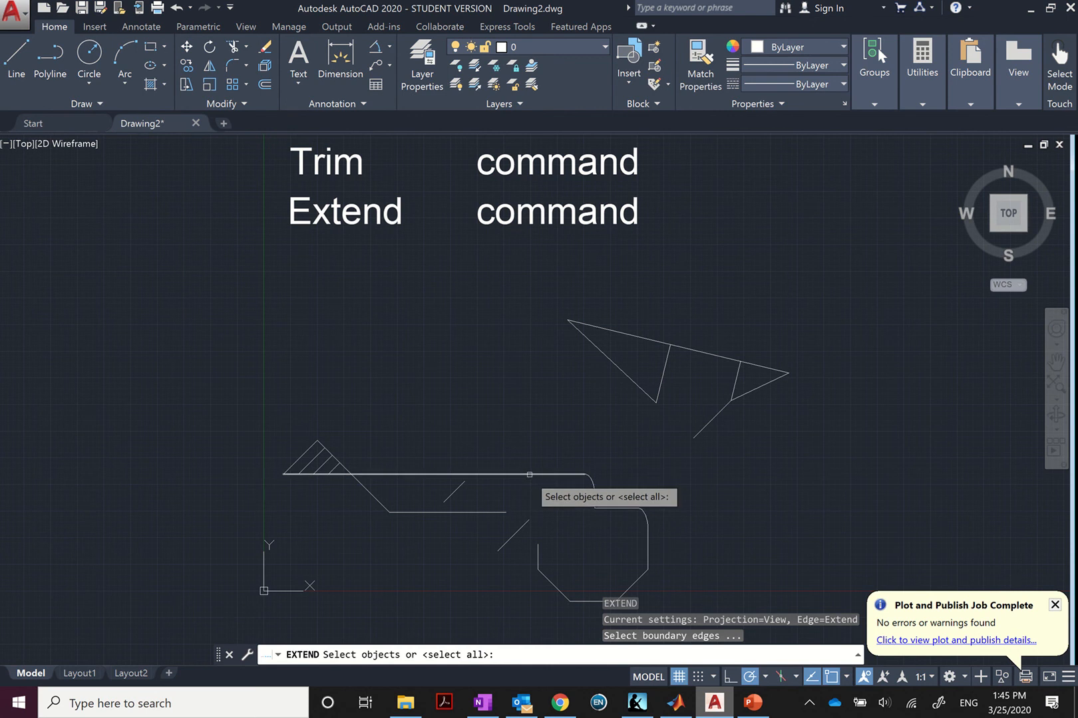
pyautogui.click(591, 486)
pyautogui.click(594, 503)
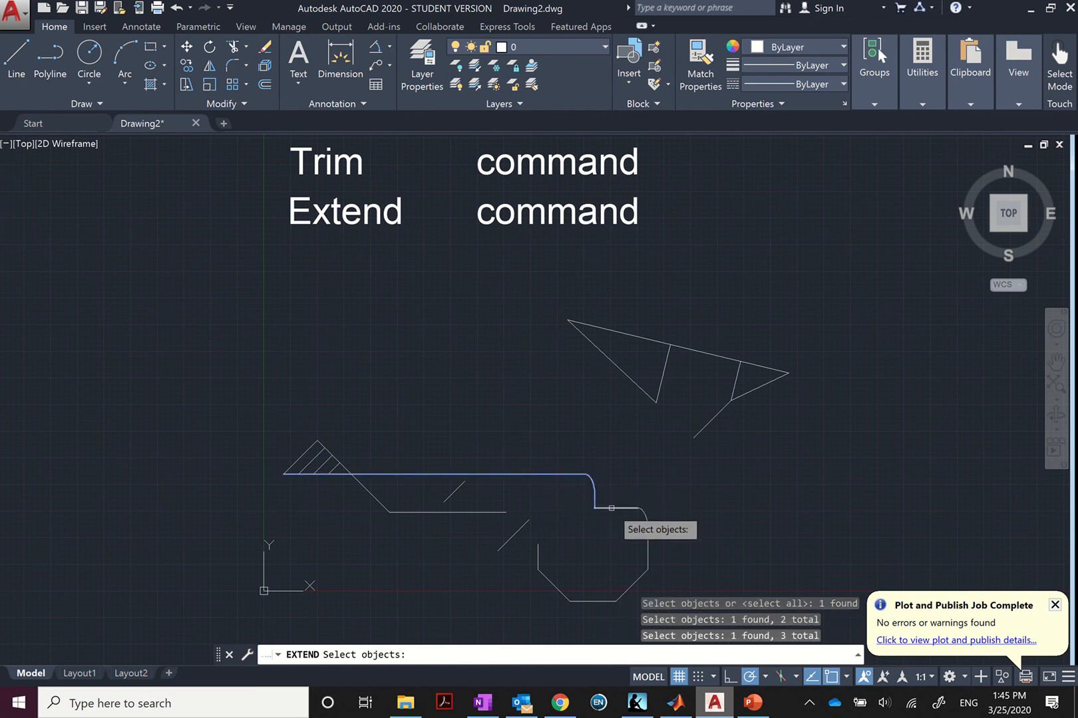
pyautogui.click(616, 509)
pyautogui.click(646, 521)
pyautogui.click(648, 539)
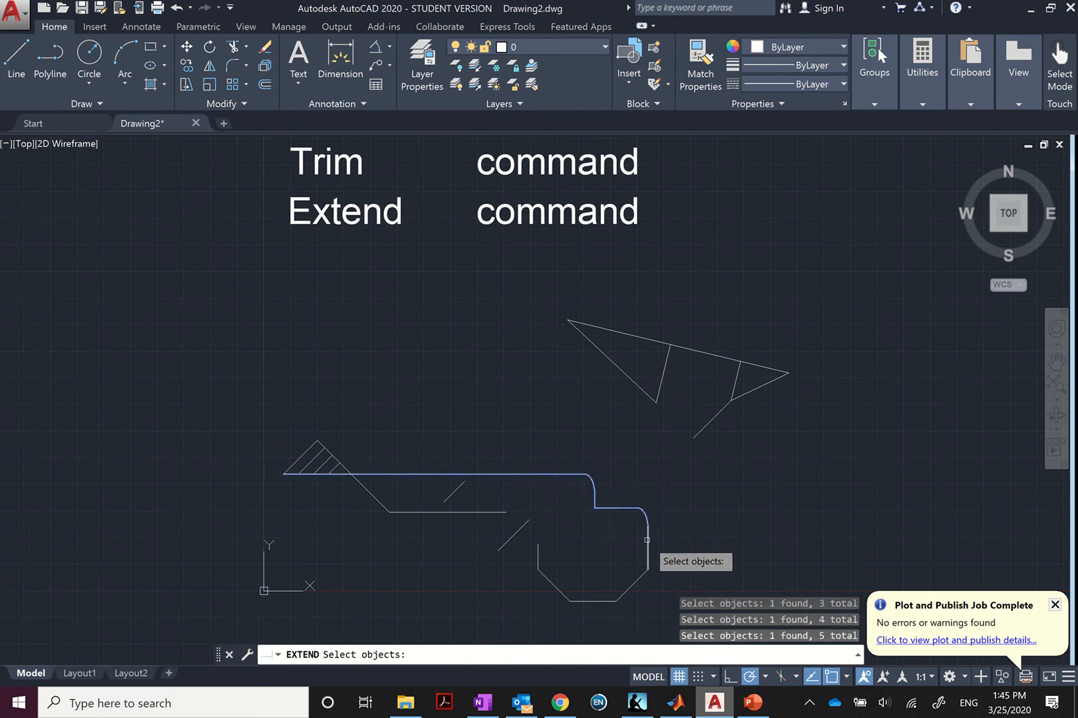
pyautogui.press('Return')
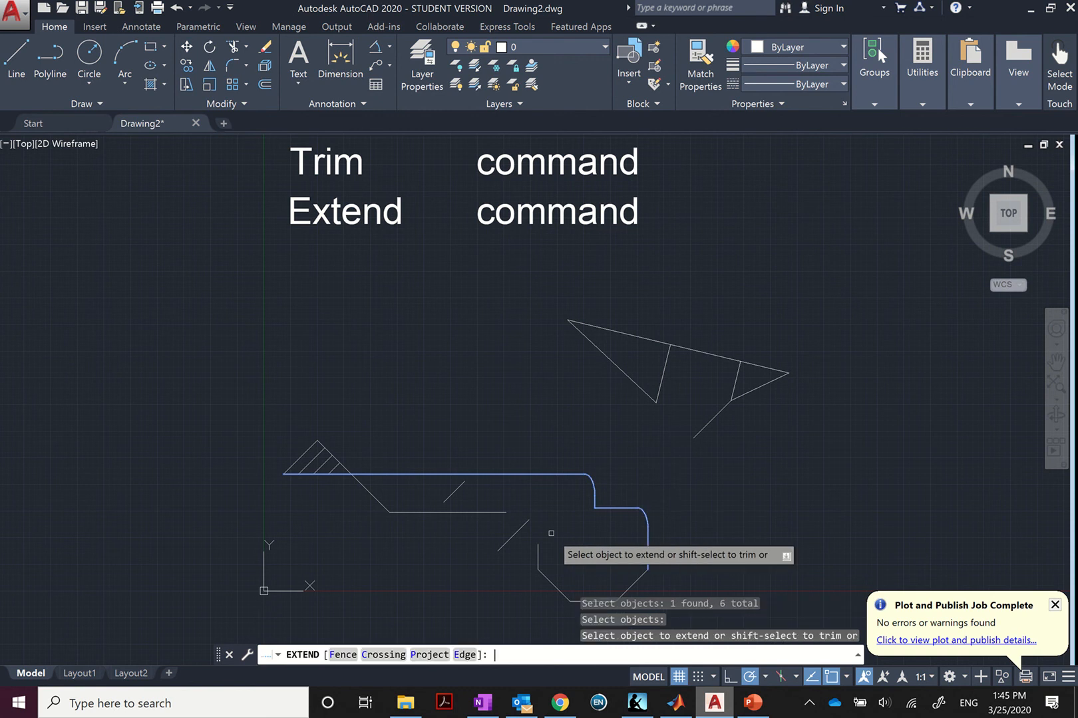
pyautogui.click(539, 557)
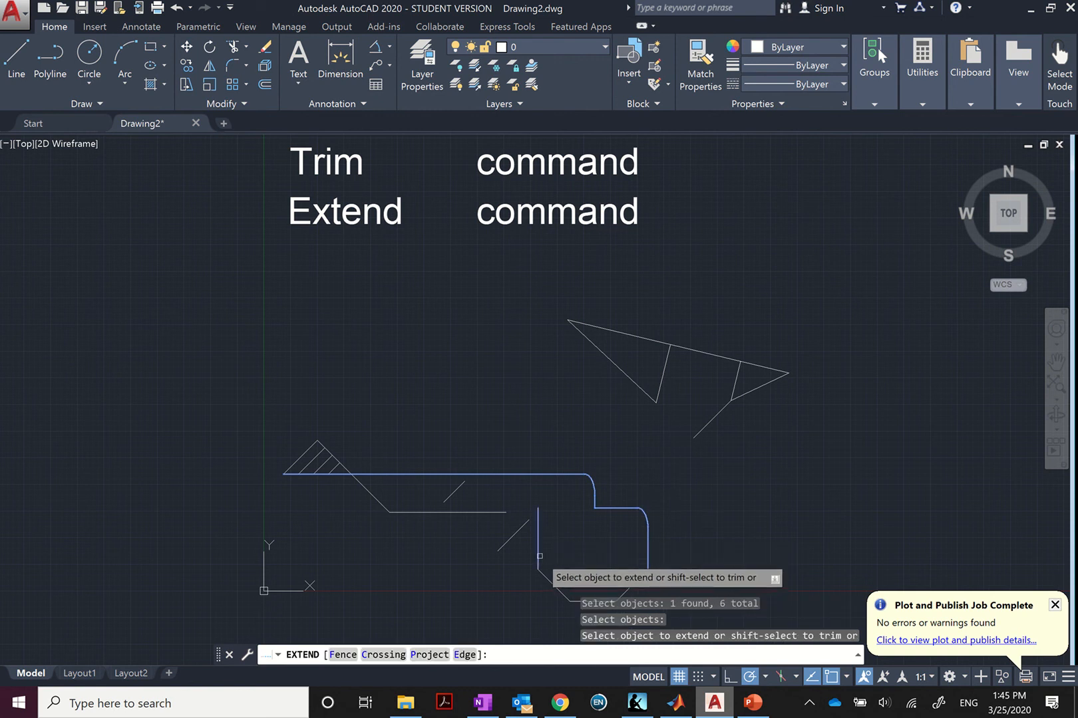
pyautogui.click(501, 513)
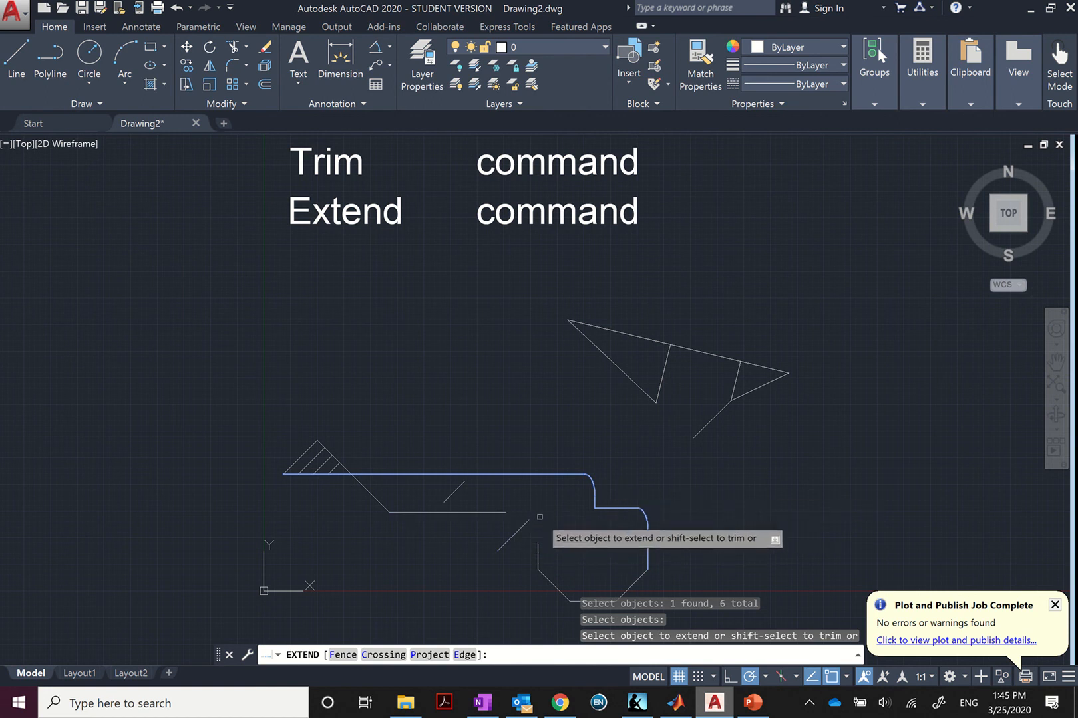
pyautogui.click(458, 491)
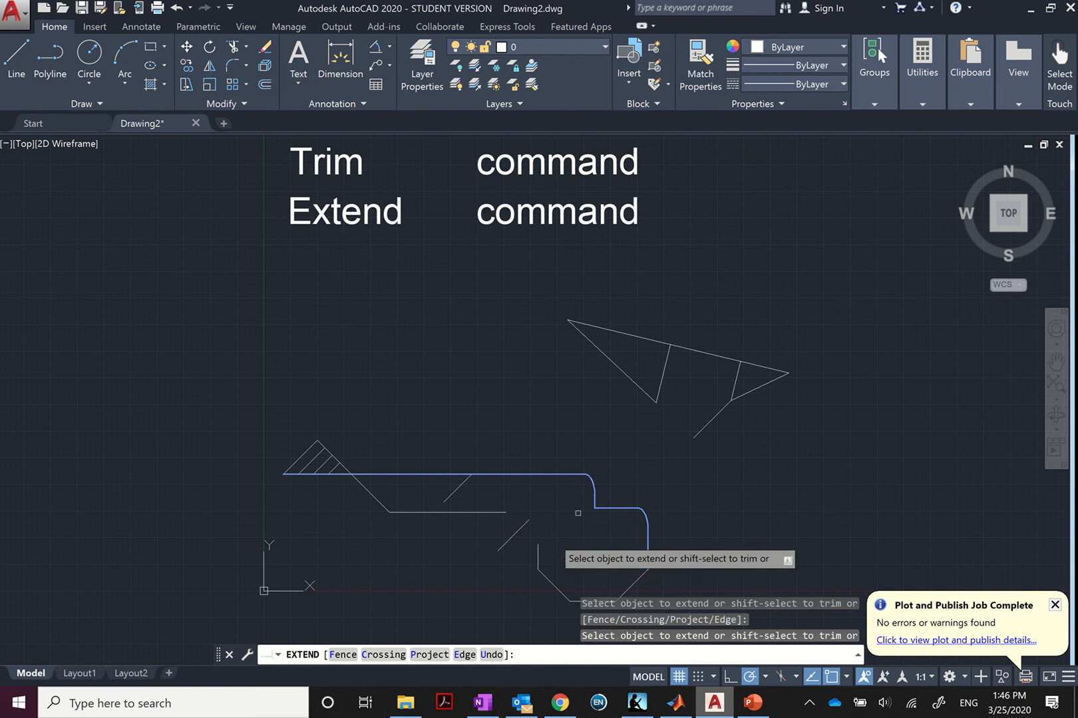
pyautogui.press('Return')
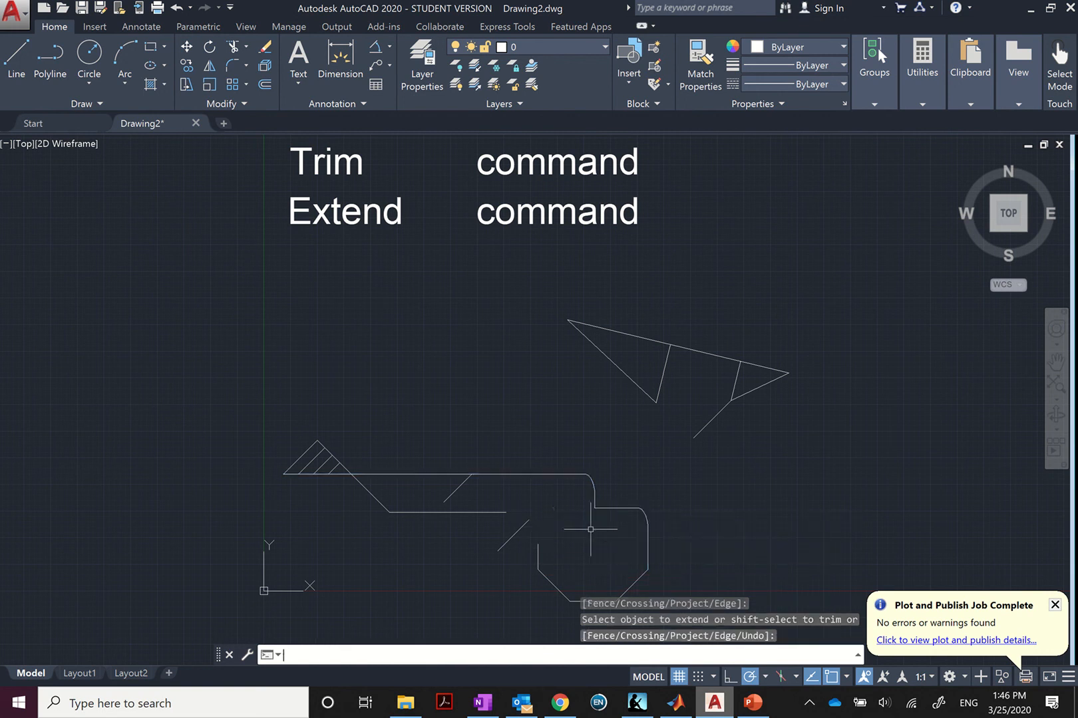
pyautogui.click(538, 557)
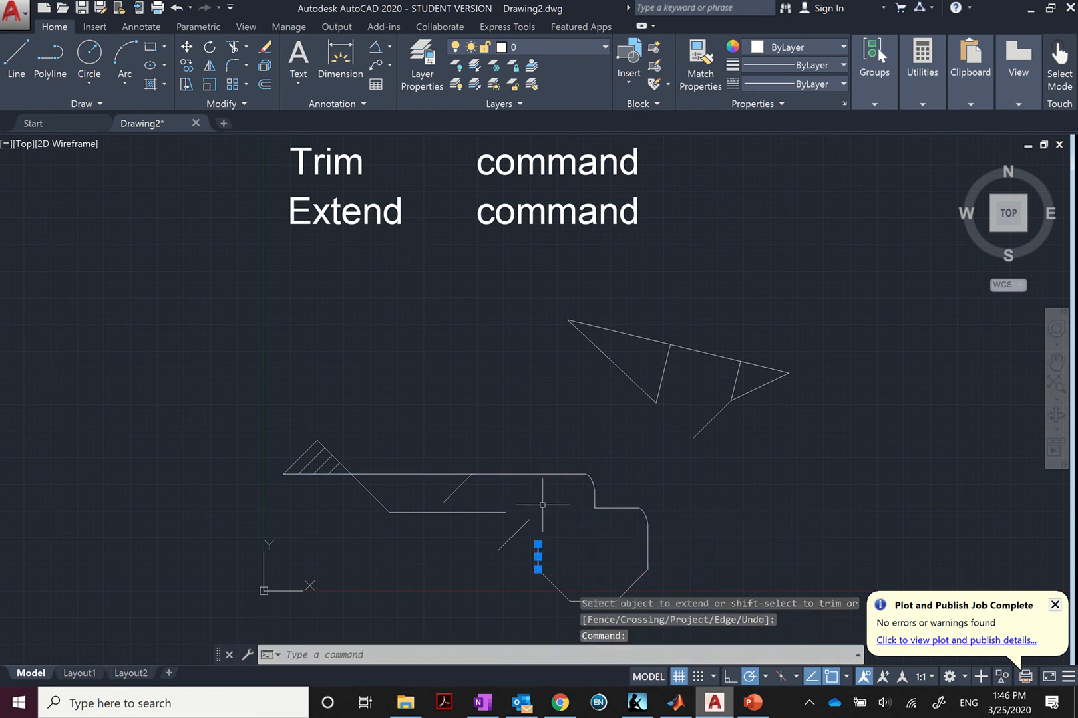
pyautogui.press('Escape')
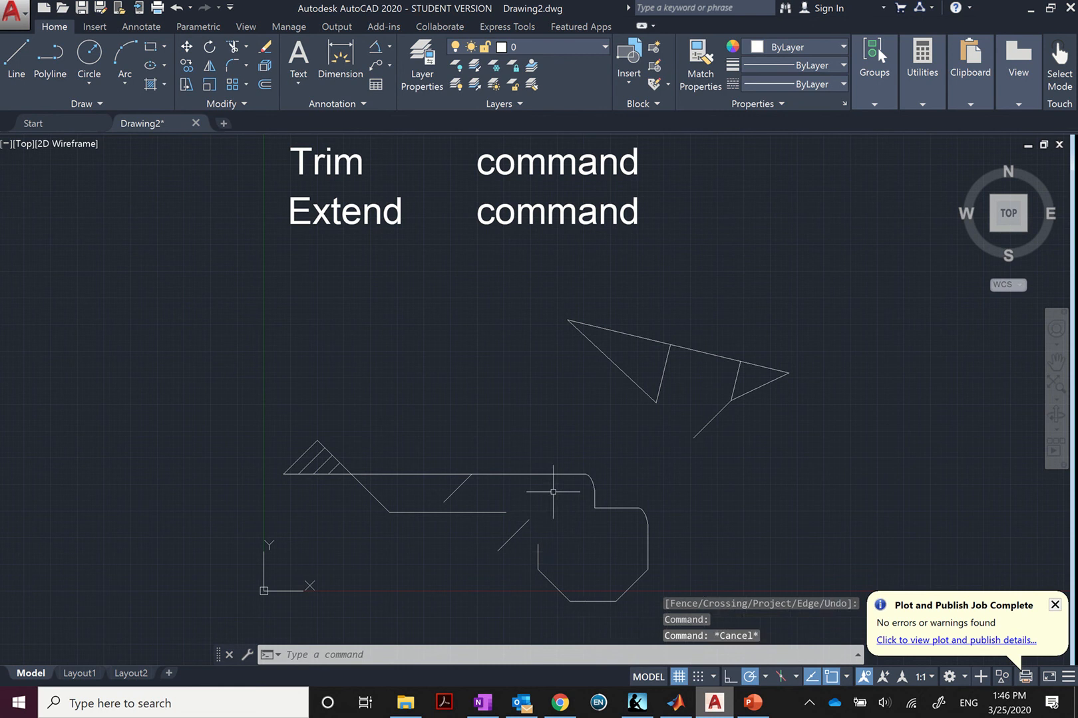
# Step: Extend the octagon's open vertical line up to the long horizontal line, and undo this and the previous extension
pyautogui.write('EX')
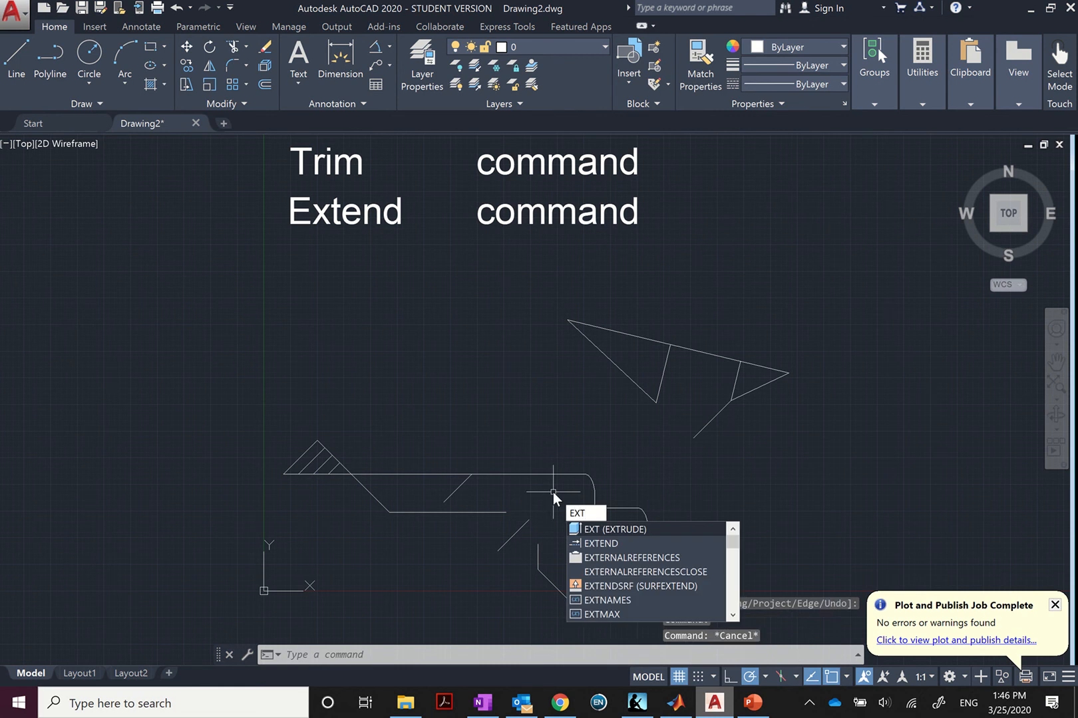
pyautogui.write('T')
pyautogui.press('Down')
pyautogui.press('Return')
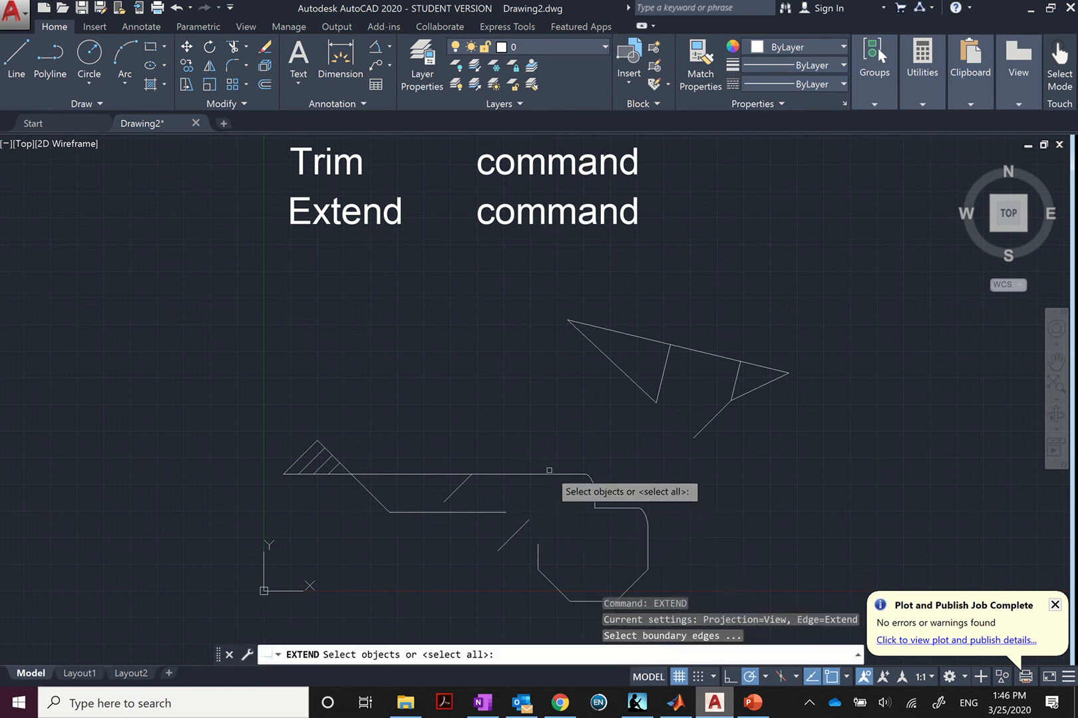
pyautogui.click(549, 471)
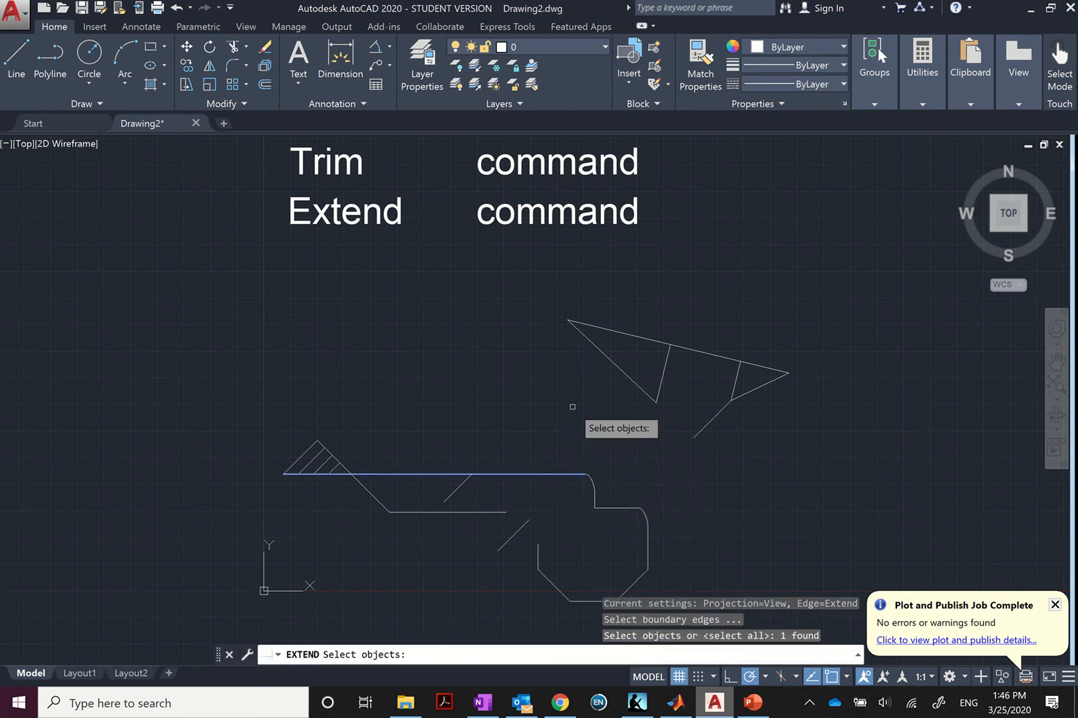
pyautogui.press('Return')
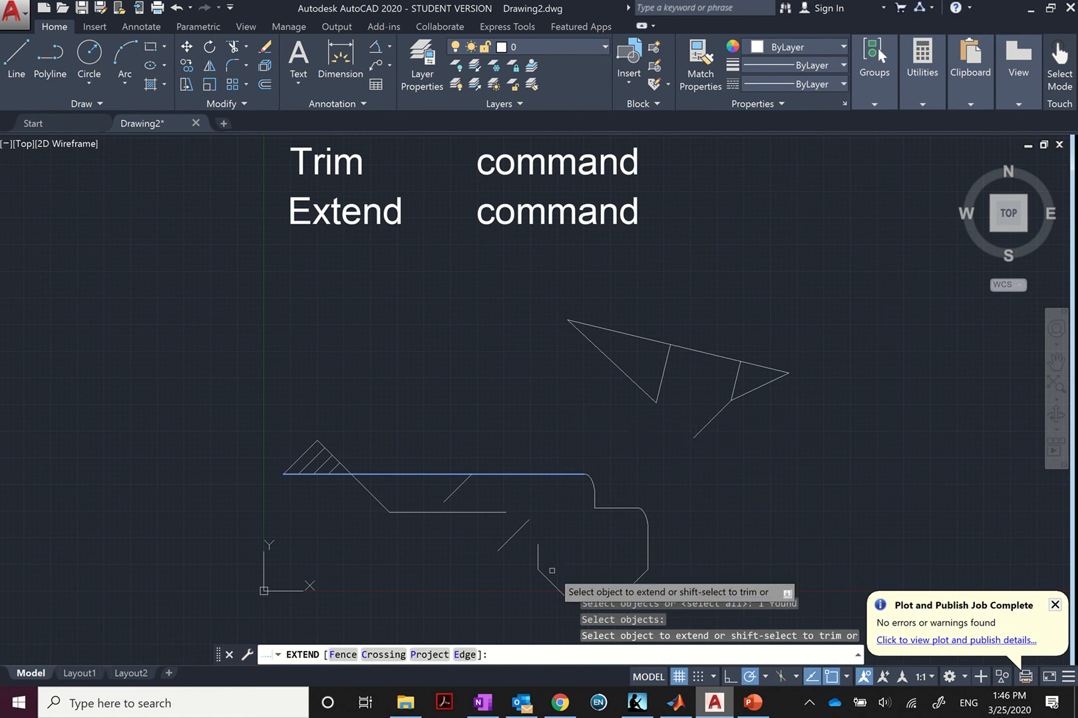
pyautogui.click(538, 553)
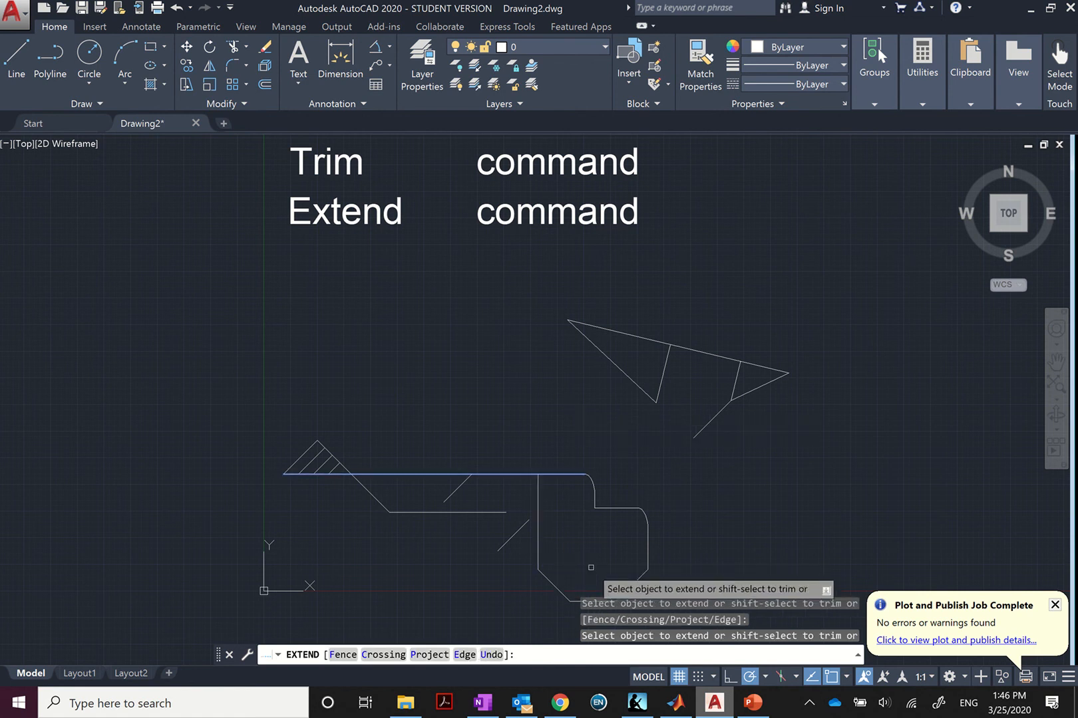
pyautogui.press('Escape')
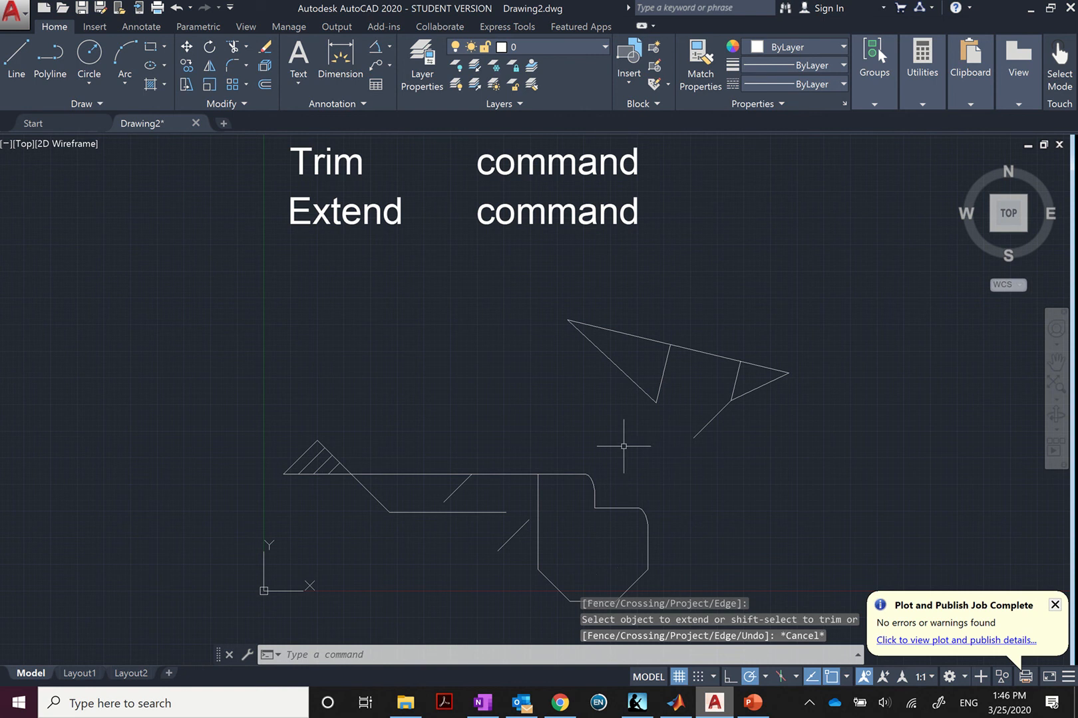
pyautogui.hotkey('ctrl', 'z')
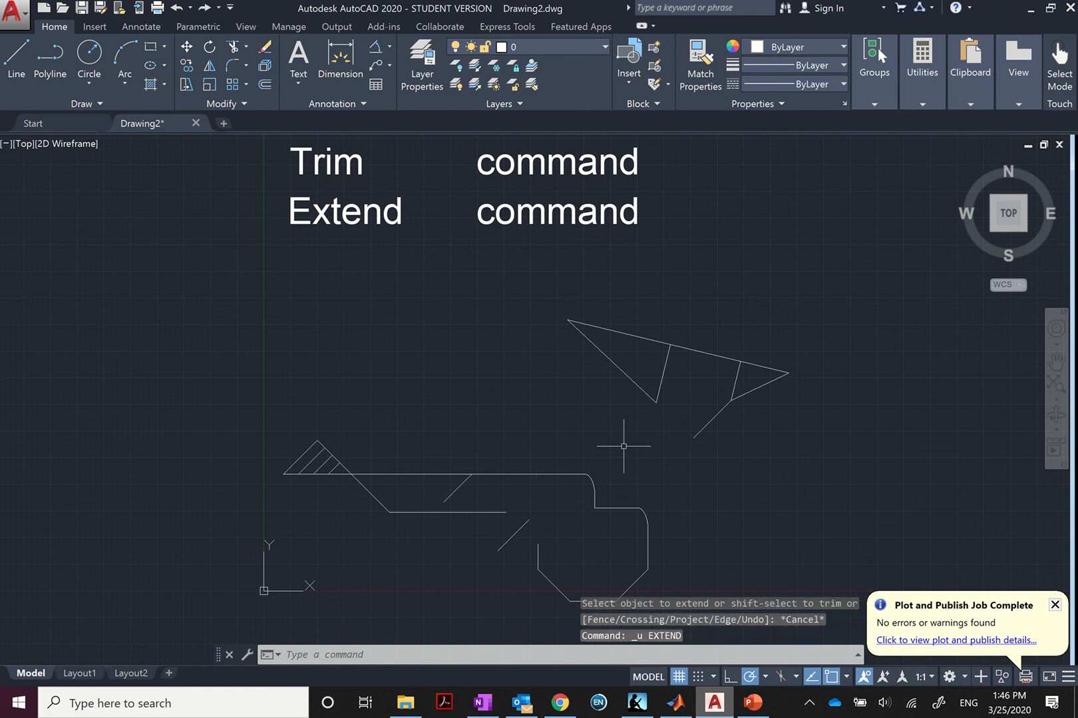
pyautogui.hotkey('ctrl', 'z')
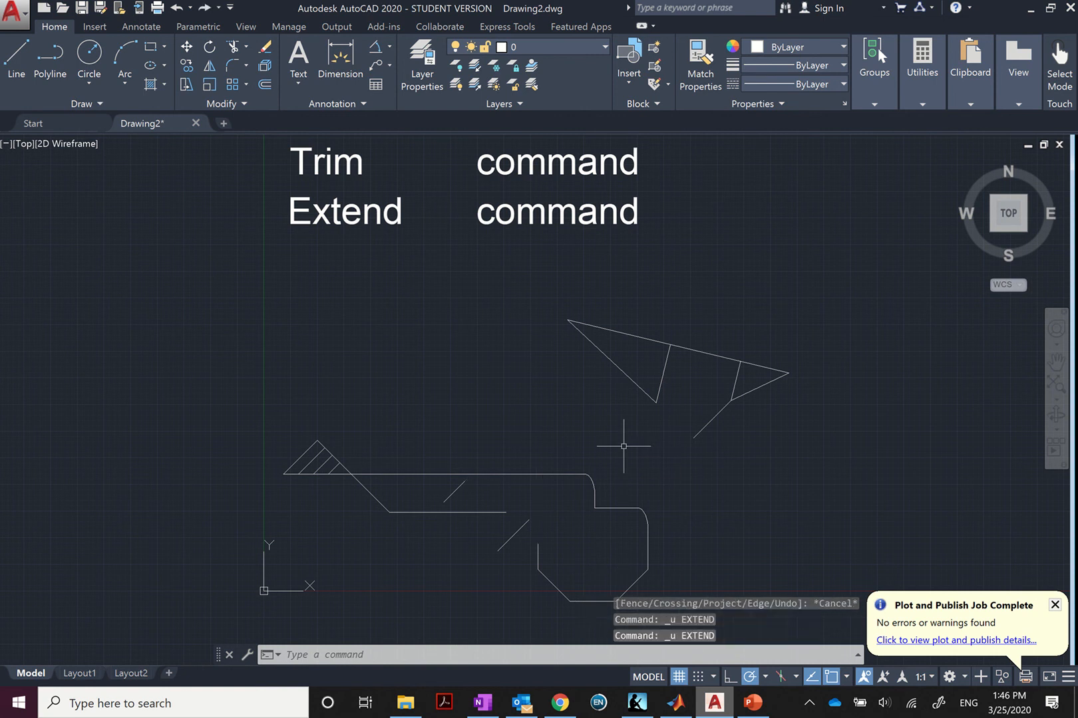
# Step: Extend the middle horizontal line, lower short diagonal and octagon's open vertical line with a fence, using the long horizontal line, arc and short vertical as boundaries
pyautogui.write('EXT')
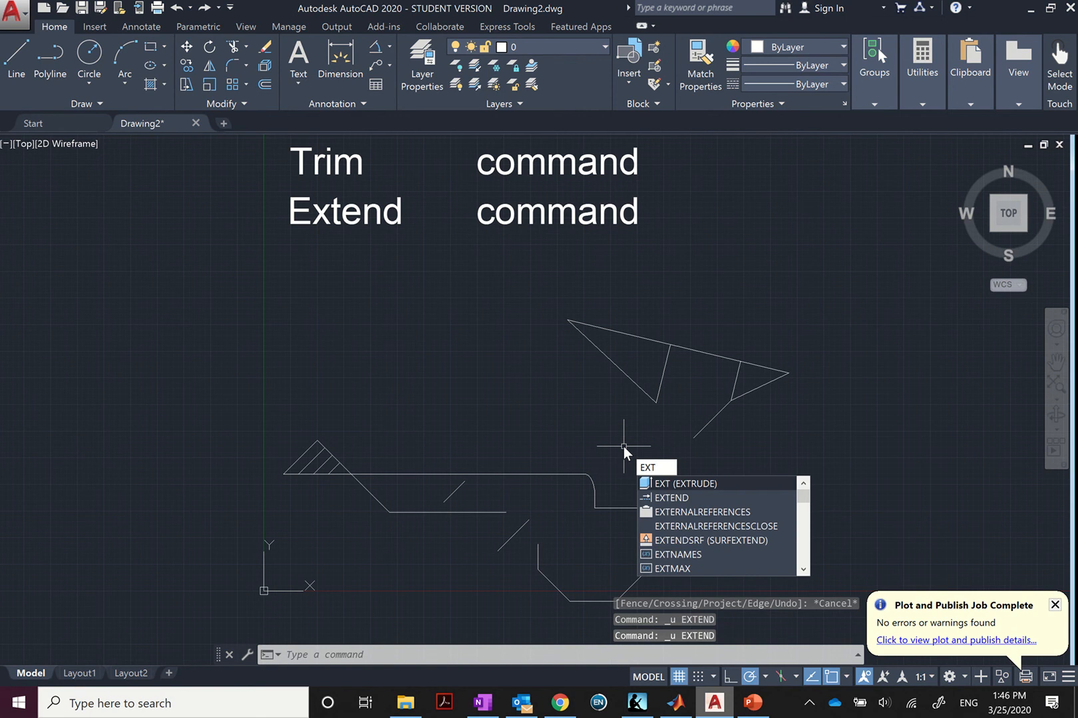
pyautogui.press('Down')
pyautogui.press('Return')
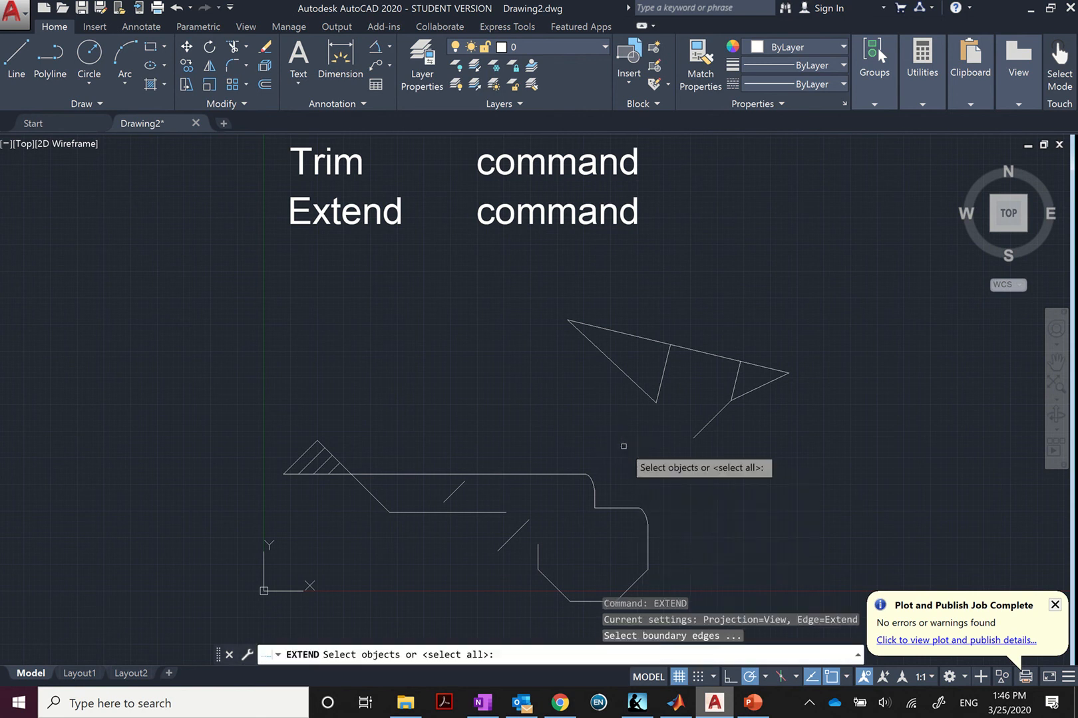
pyautogui.click(588, 480)
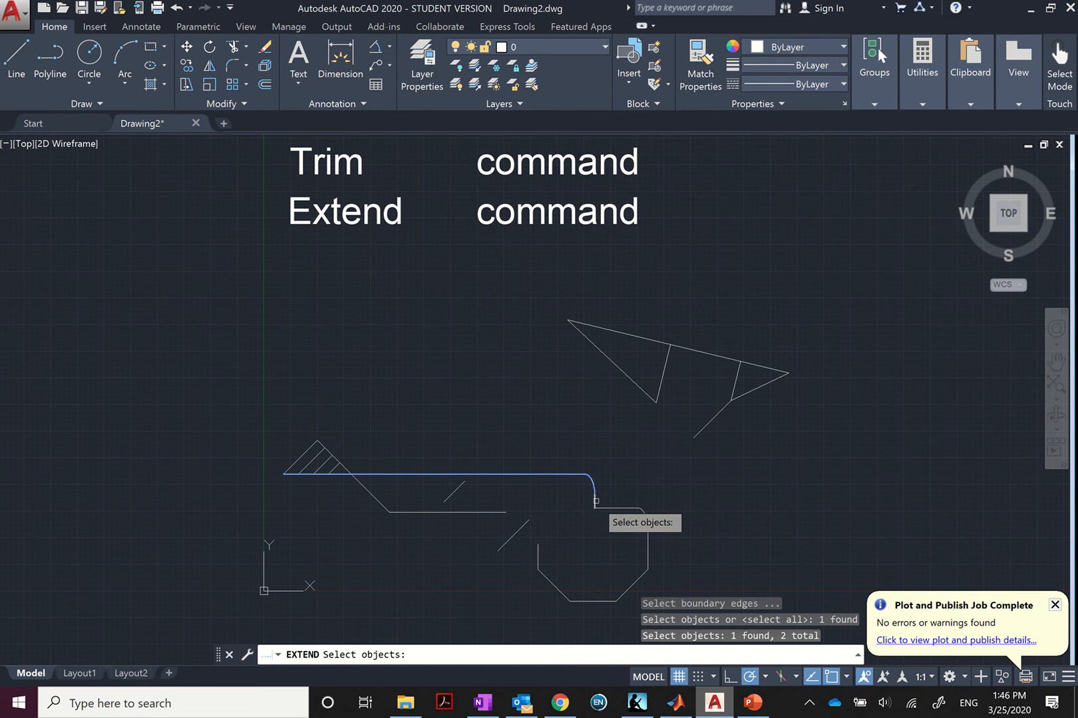
pyautogui.click(597, 500)
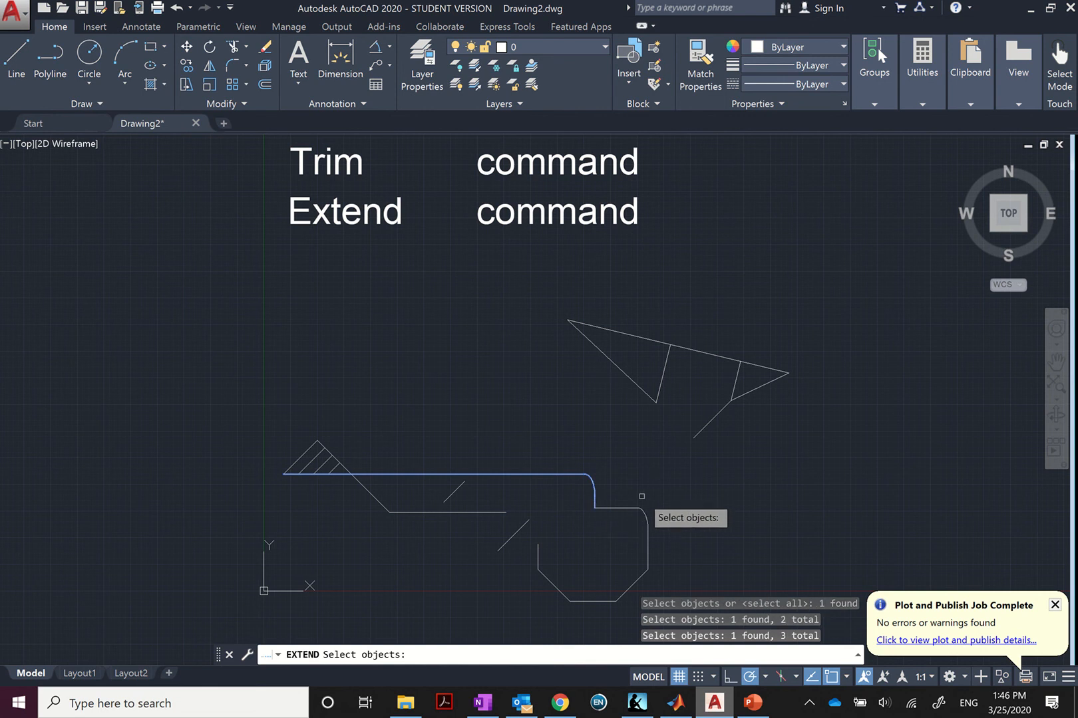
pyautogui.press('Return')
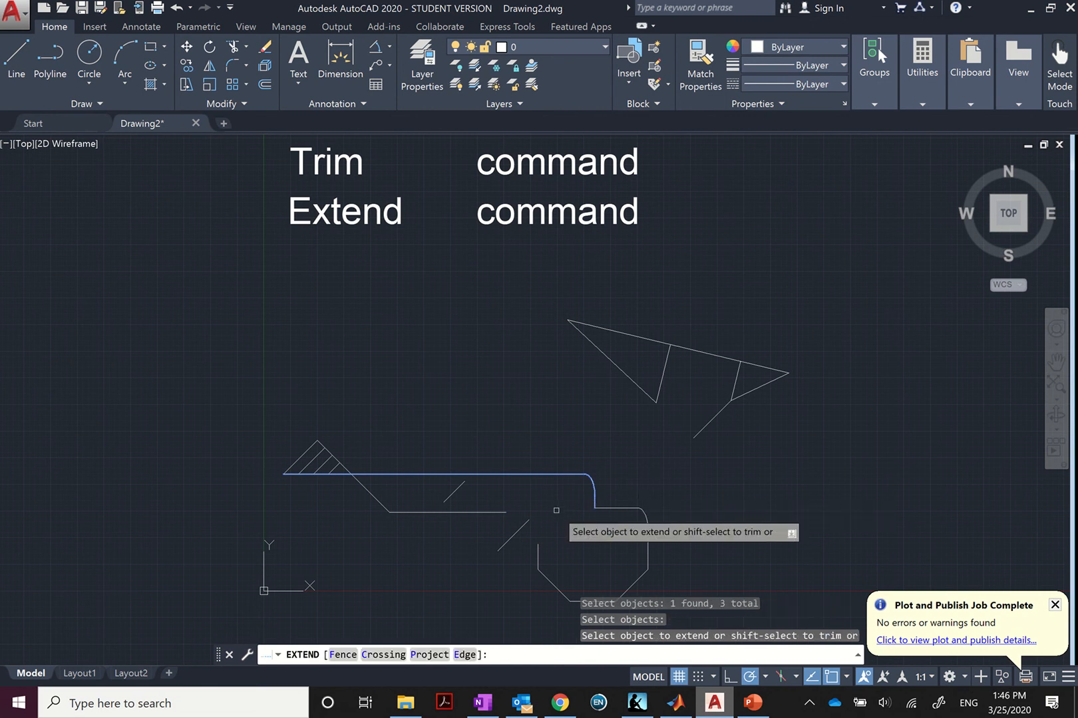
pyautogui.press('Down')
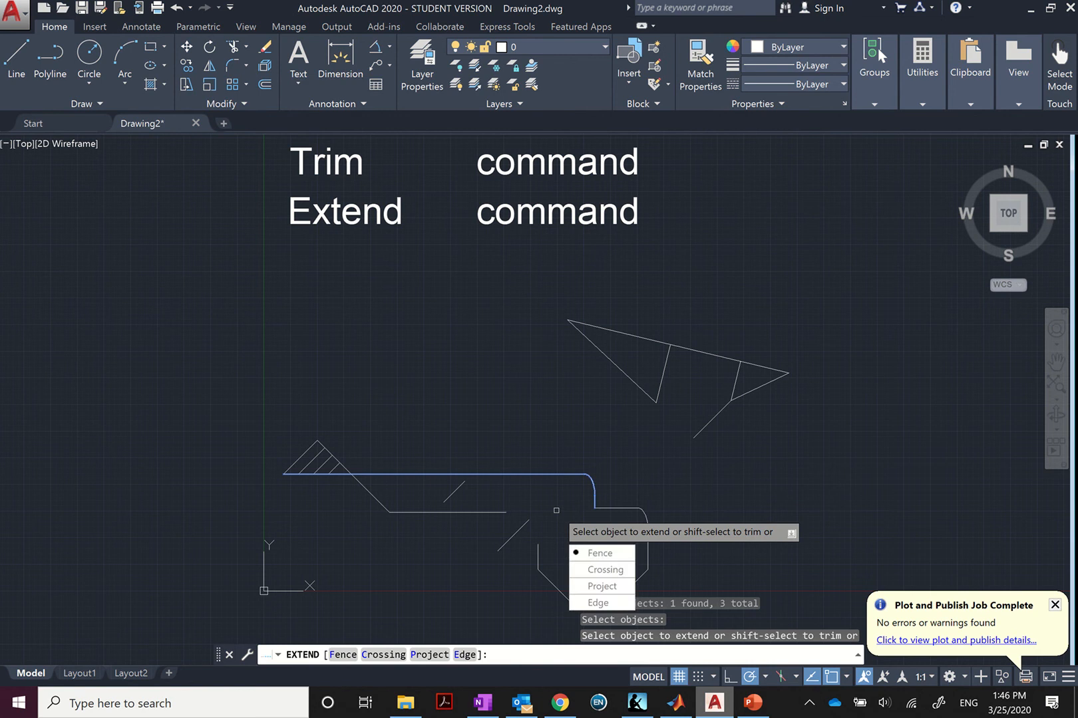
pyautogui.press('Return')
pyautogui.moveTo(487, 504)
pyautogui.mouseDown()
pyautogui.moveTo(565, 562)
pyautogui.moveTo(587, 557)
pyautogui.mouseUp()
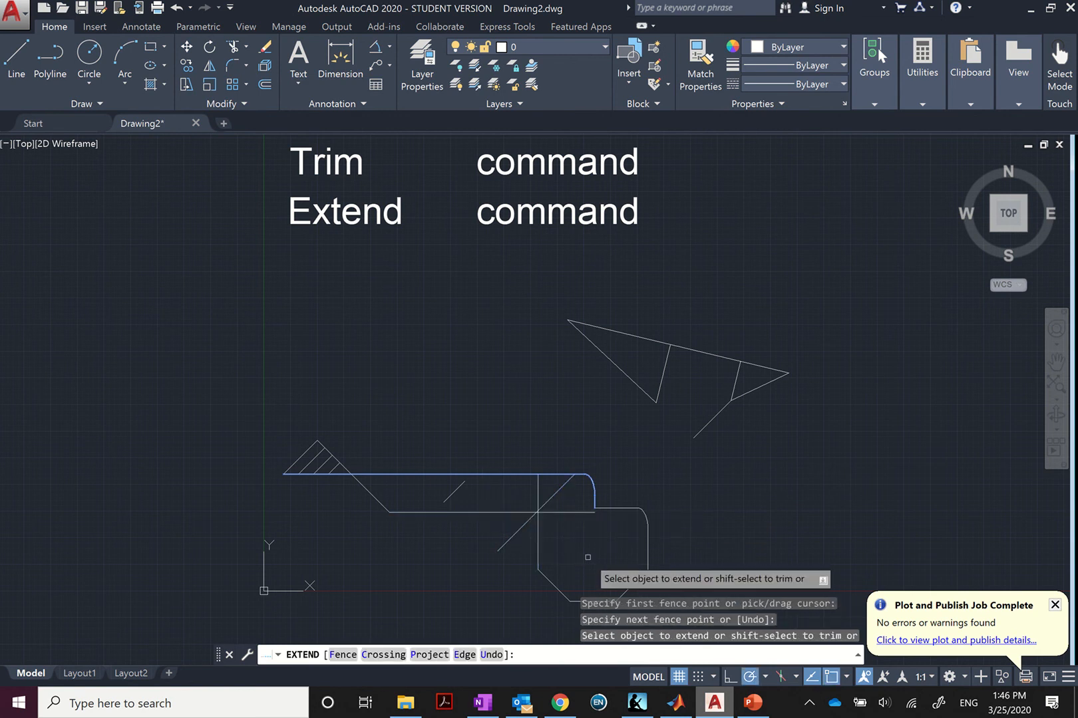
pyautogui.press('Return')
# Step: Undo the fence extension of the three lines
pyautogui.write('ex')
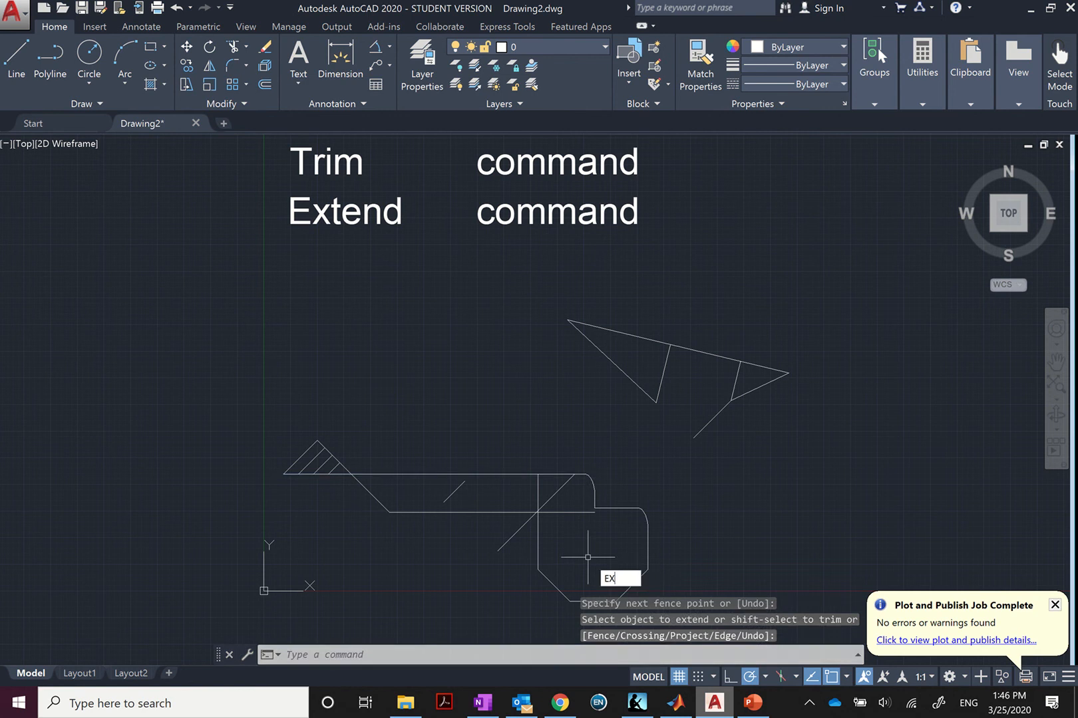
pyautogui.press('Escape')
pyautogui.press('Escape')
pyautogui.press('Escape')
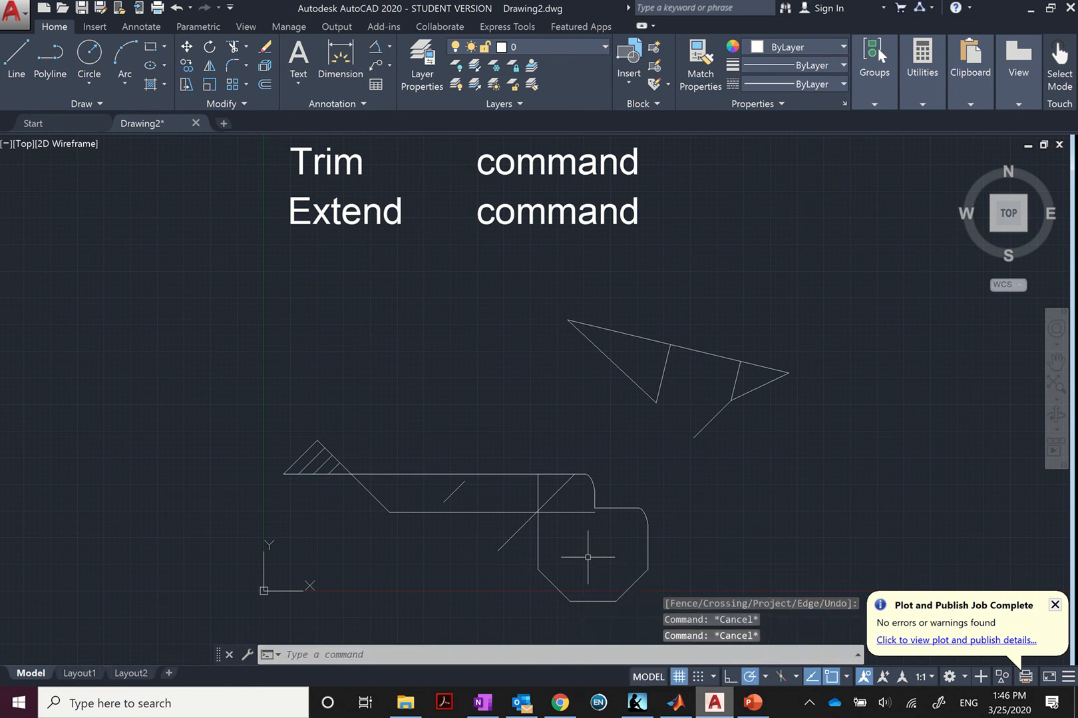
pyautogui.hotkey('ctrl', 'z')
# Step: Extend both ends of the upper short diagonal, using the long horizontal line, arc, short vertical and lower horizontal segment as boundary edges
pyautogui.write('ex')
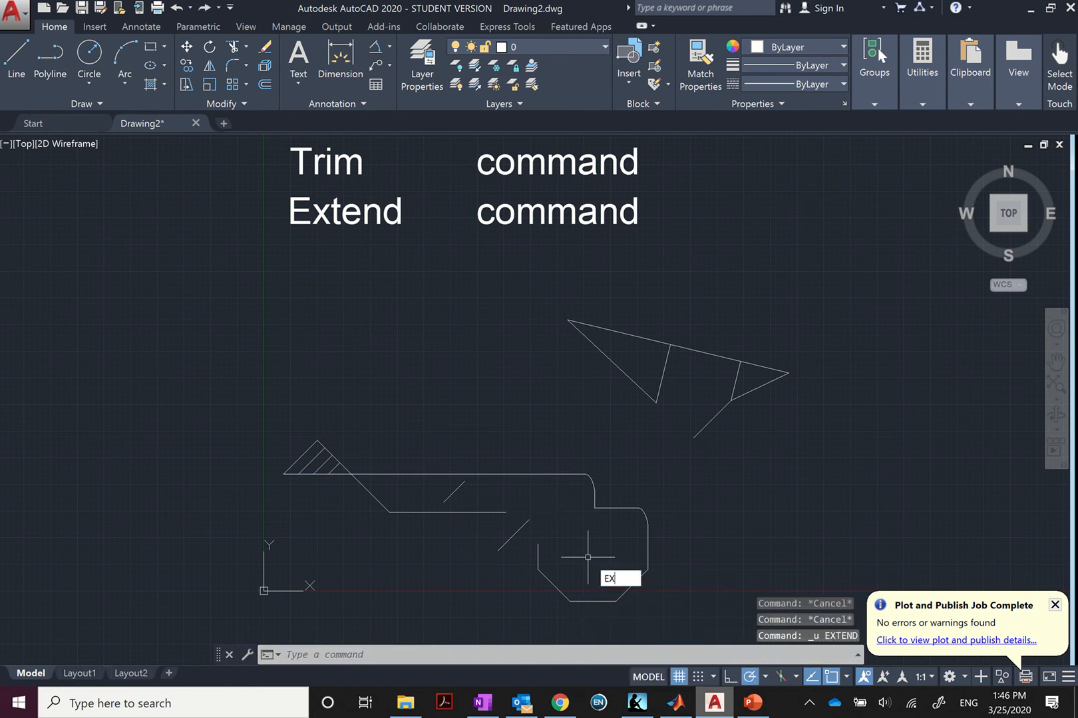
pyautogui.write('t')
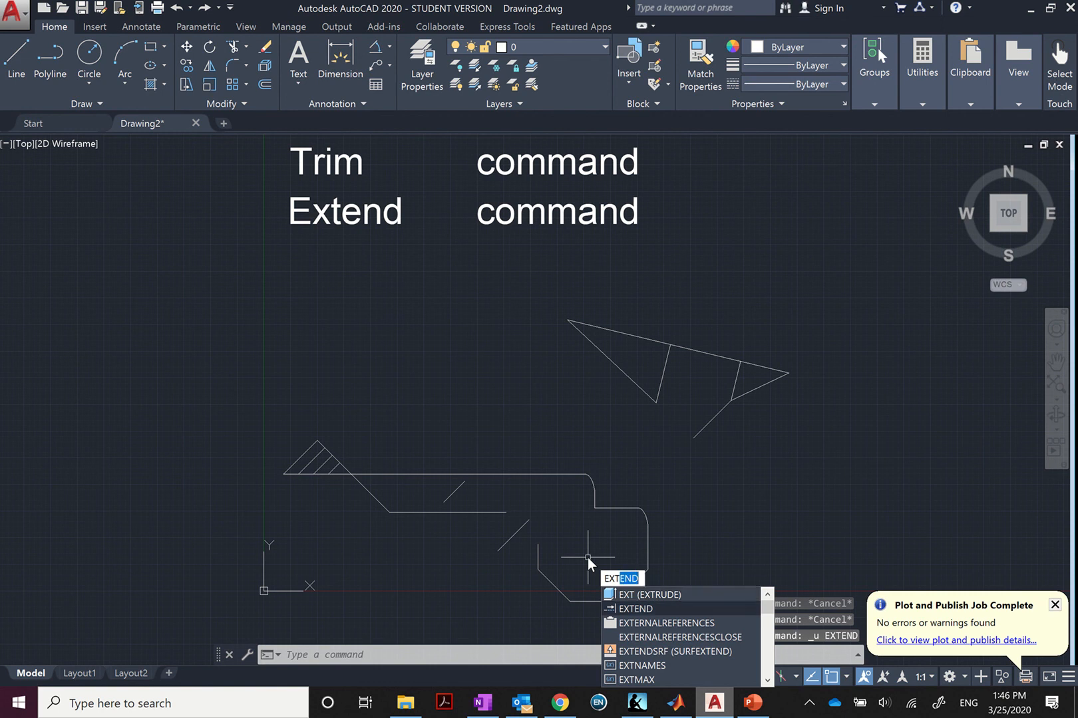
pyautogui.press('Return')
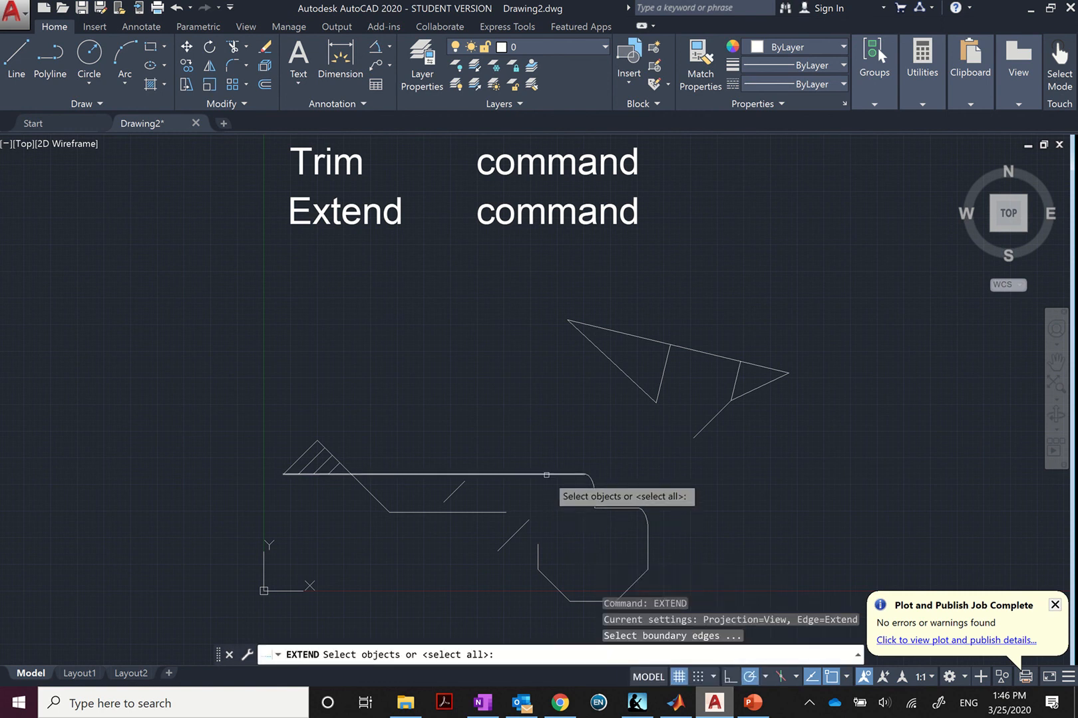
pyautogui.click(588, 477)
pyautogui.click(593, 489)
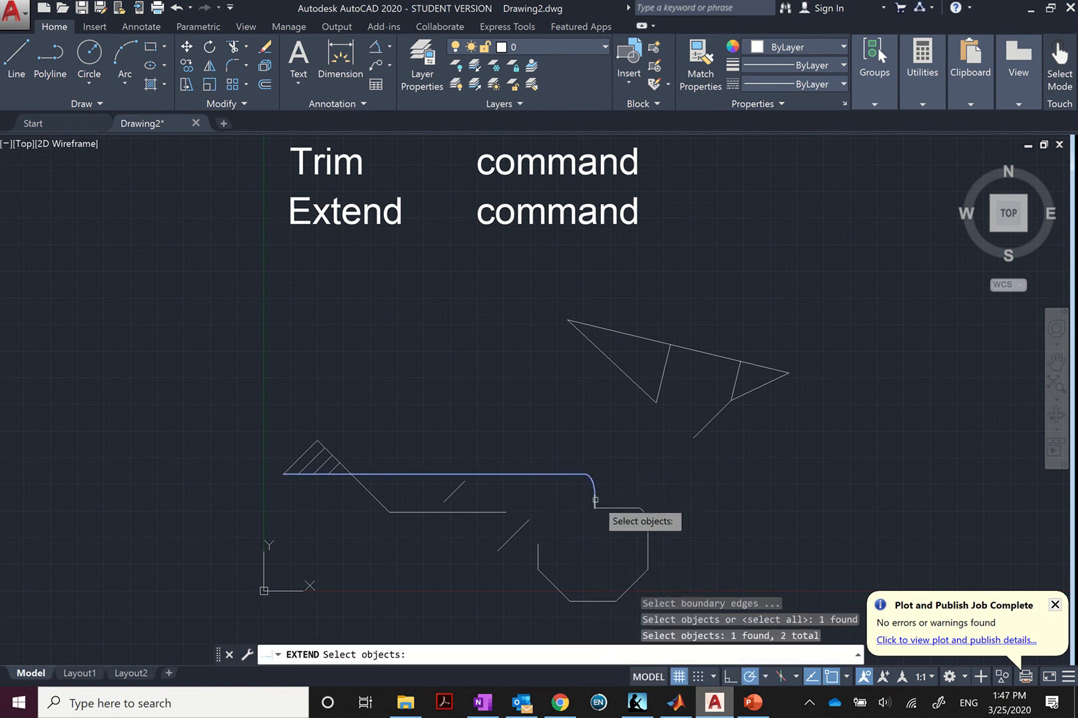
pyautogui.click(598, 499)
pyautogui.click(598, 504)
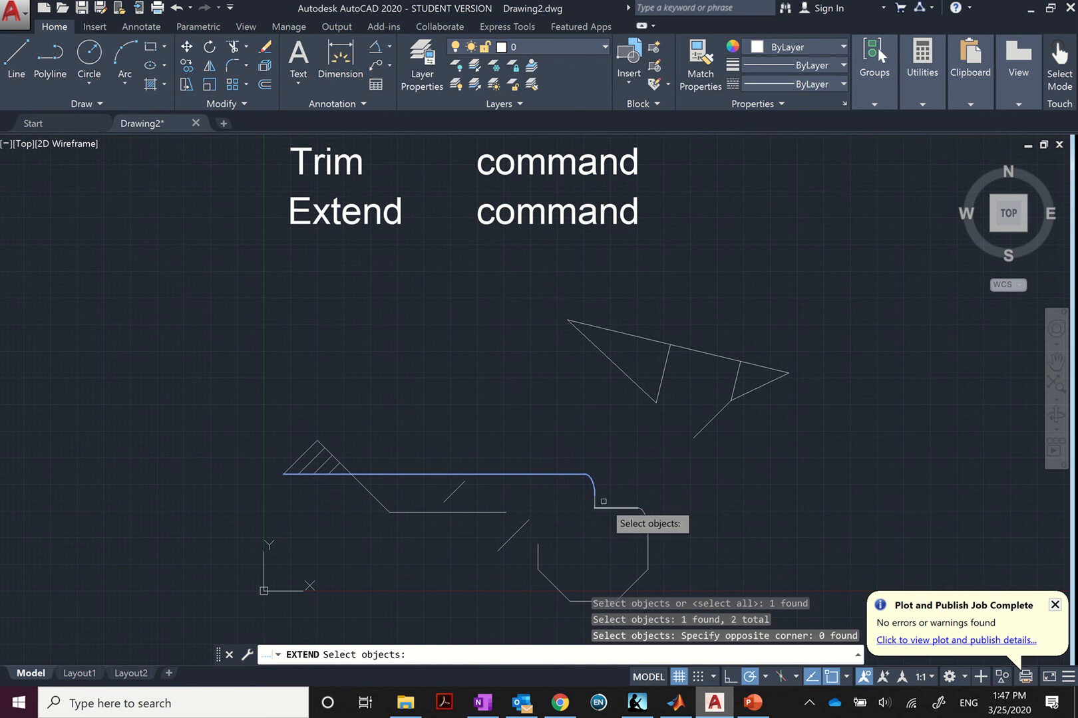
pyautogui.click(593, 499)
pyautogui.click(599, 508)
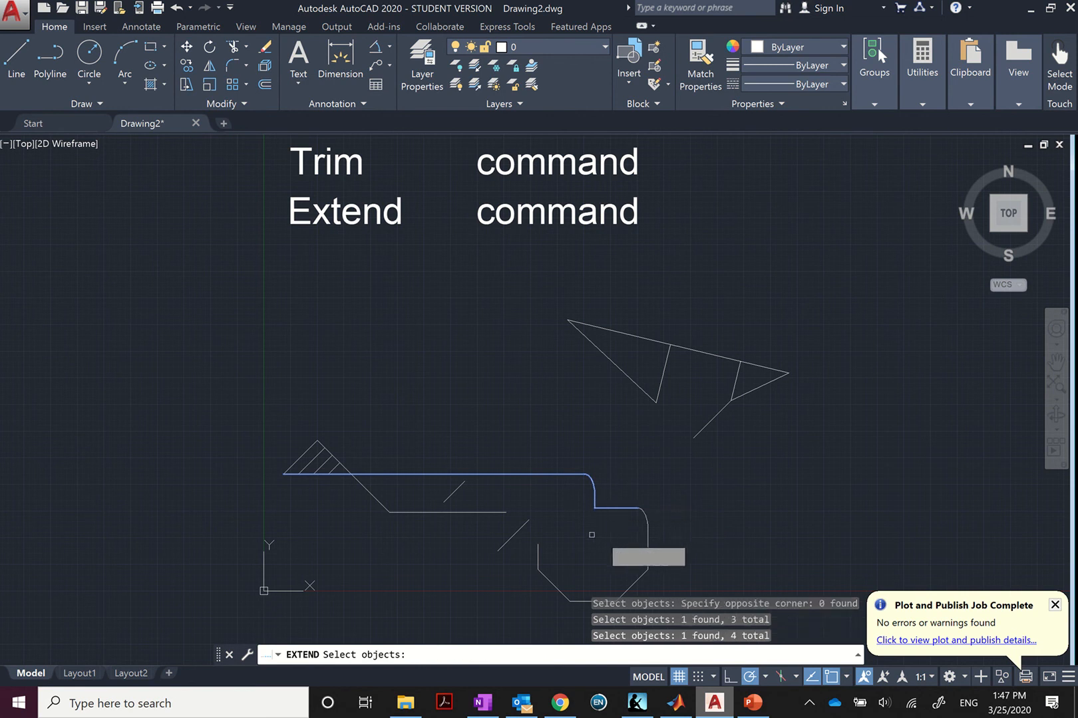
pyautogui.press('Return')
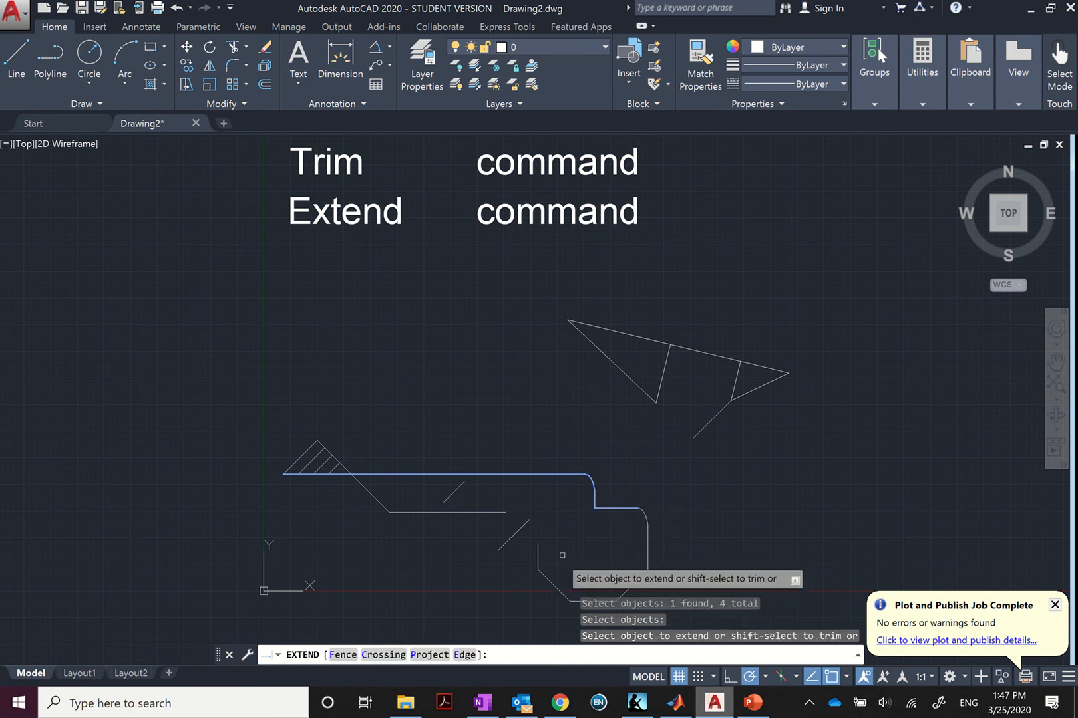
pyautogui.press('Down')
pyautogui.press('Down')
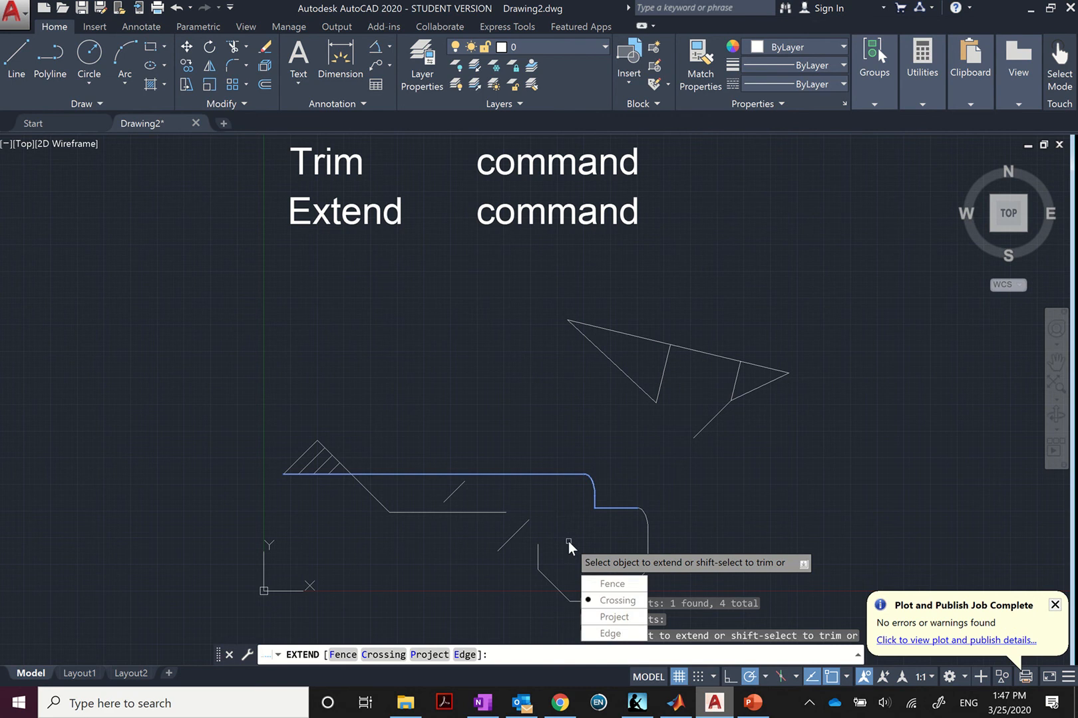
pyautogui.press('Escape')
pyautogui.click(569, 488)
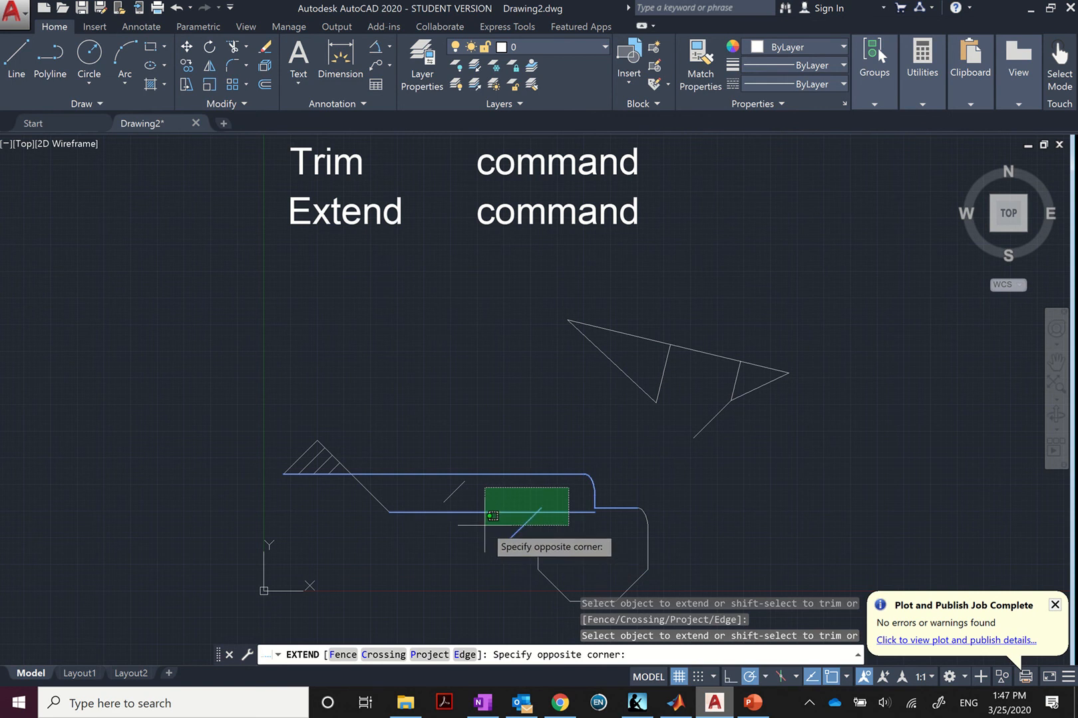
pyautogui.click(431, 493)
pyautogui.press('Escape')
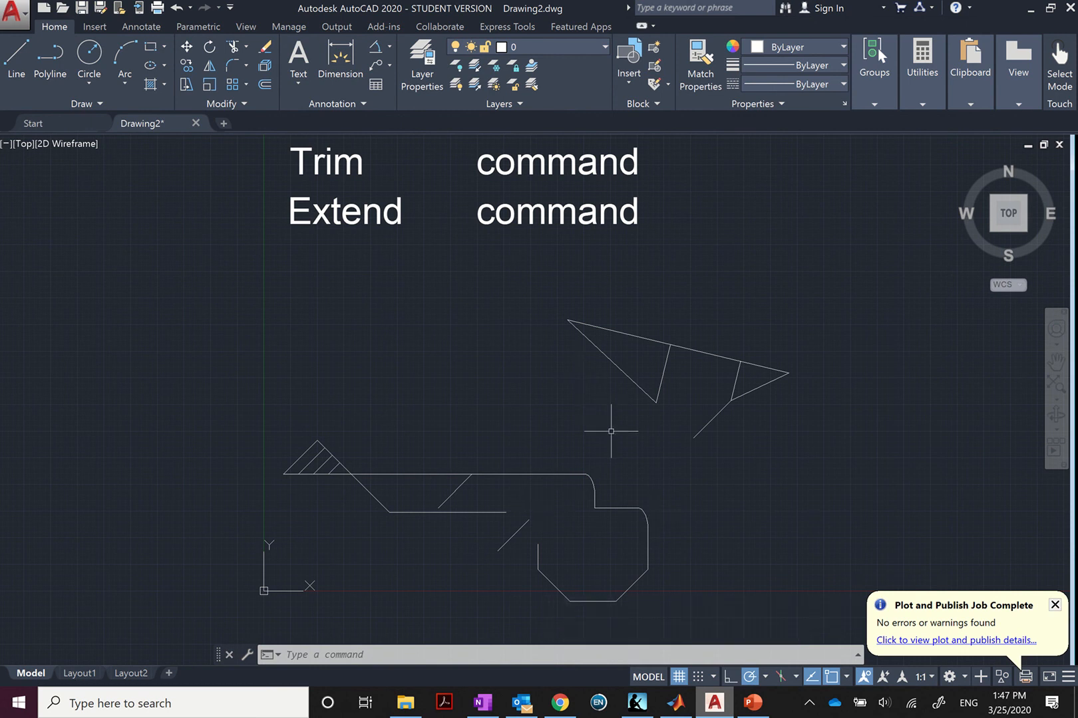
# Step: Switch to the PowerPoint presentation with the Trim extend slide
pyautogui.click(752, 702)
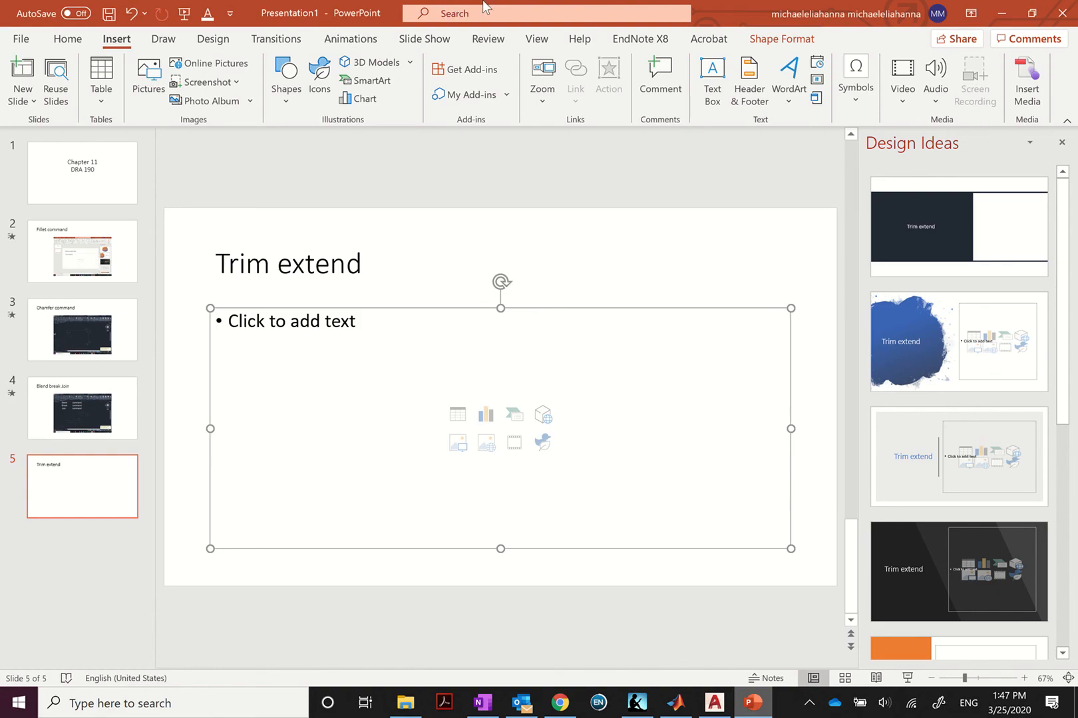
pyautogui.moveTo(473, 26)
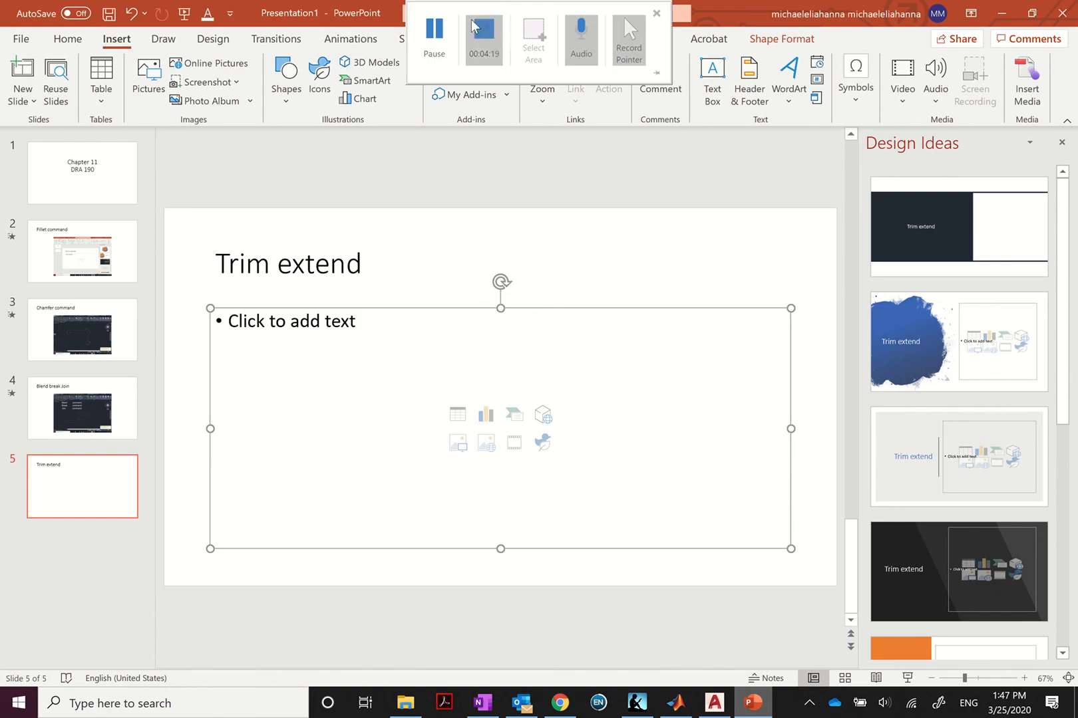